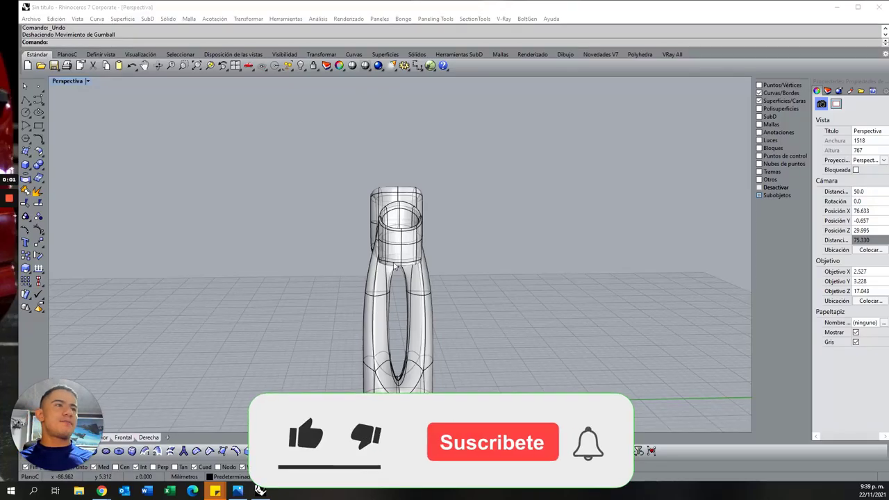
# Orbit the Perspective view and fit the whole SubD lamp model in view
pyautogui.moveTo(161, 277); pyautogui.dragTo(460, 287, button='right')
pyautogui.hotkey('ctrl', 'shift', 'e')
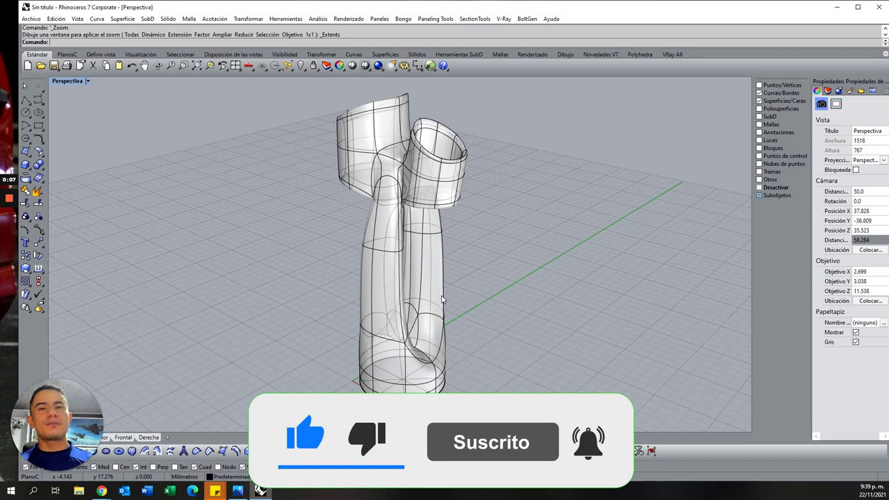
pyautogui.moveTo(442, 301); pyautogui.dragTo(455, 344, button='right')
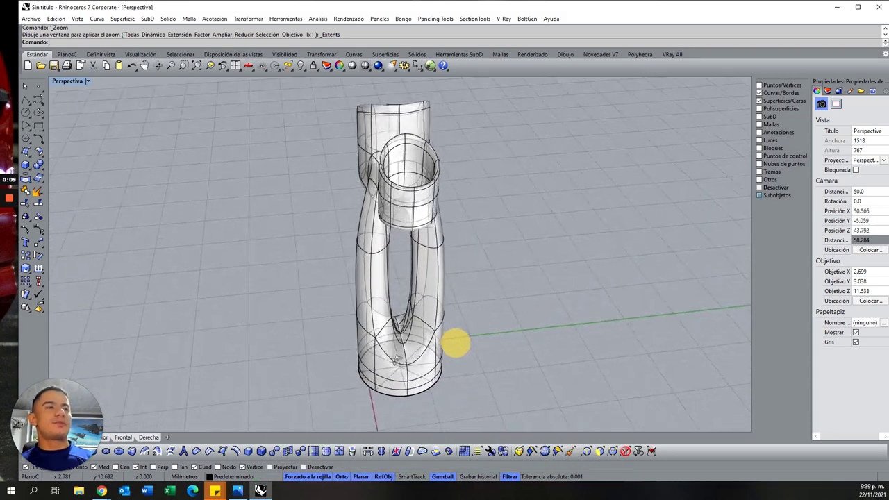
pyautogui.moveTo(426, 369); pyautogui.dragTo(467, 366, button='right')
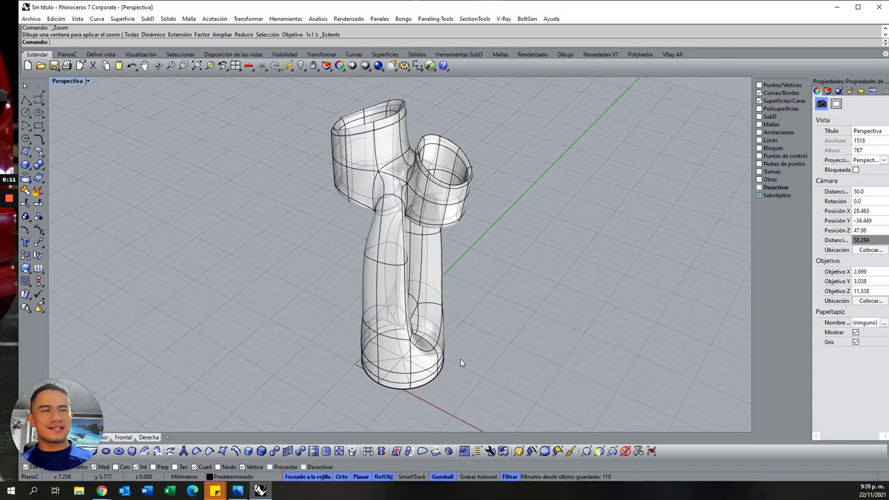
# Zoom over the lamp, then bring up the wooden two-cup lamp reference photo
pyautogui.scroll(3, 407, 363)
pyautogui.scroll(2, 423, 366)
pyautogui.scroll(2, 425, 369)
pyautogui.scroll(-3, 425, 368)
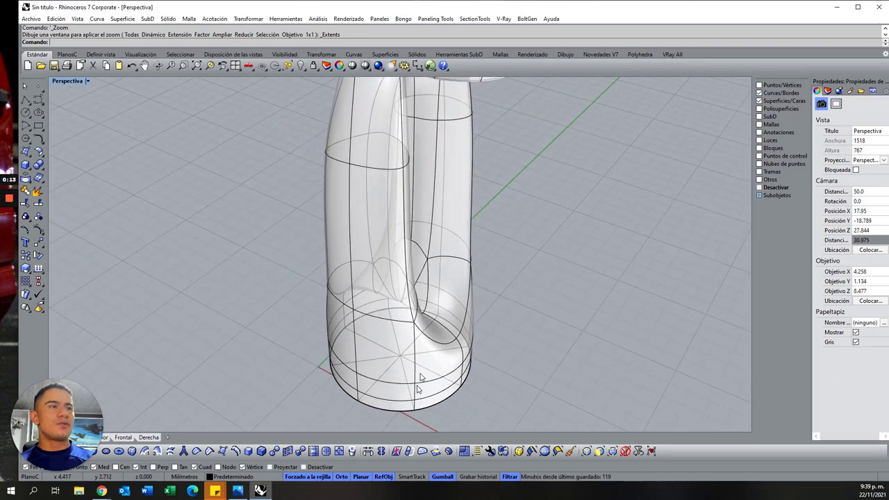
pyautogui.scroll(-2, 416, 354)
pyautogui.scroll(-1, 403, 334)
pyautogui.scroll(-1, 391, 314)
pyautogui.moveTo(392, 314); pyautogui.dragTo(388, 310, button='right')
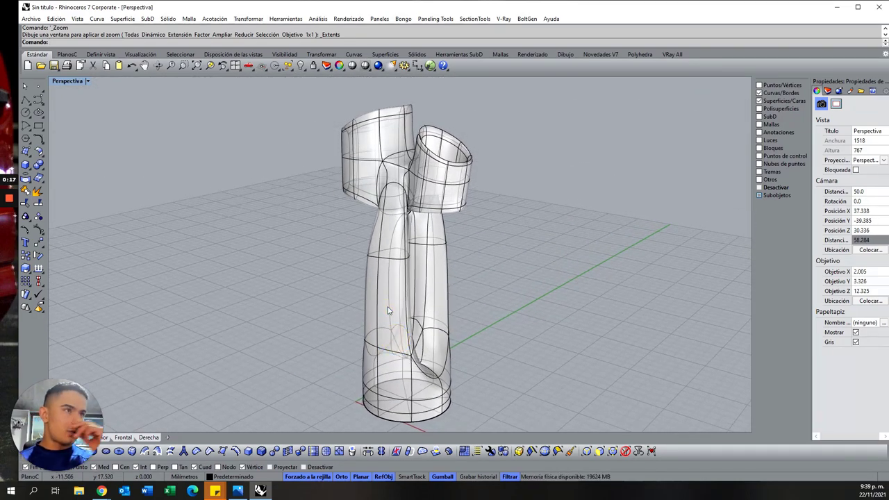
pyautogui.click(212, 490)
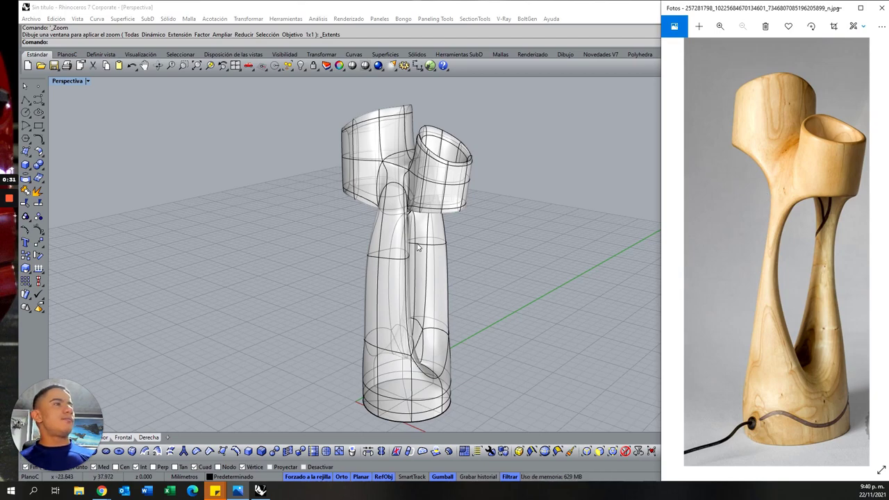
# Close the reference photo and return to orbiting the lamp model in Rhino
pyautogui.click(402, 188)
pyautogui.moveTo(401, 188)
pyautogui.mouseDown(button='right')
pyautogui.moveTo(439, 196)
pyautogui.moveTo(403, 187)
pyautogui.mouseUp(button='right')
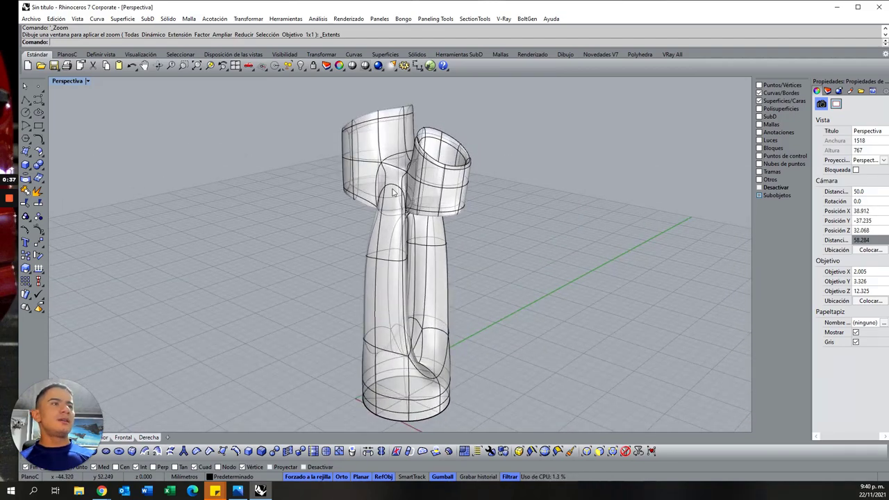
# Select the edge loops around the upper part of both stem branches
pyautogui.scroll(5, 393, 192)
pyautogui.scroll(3, 420, 210)
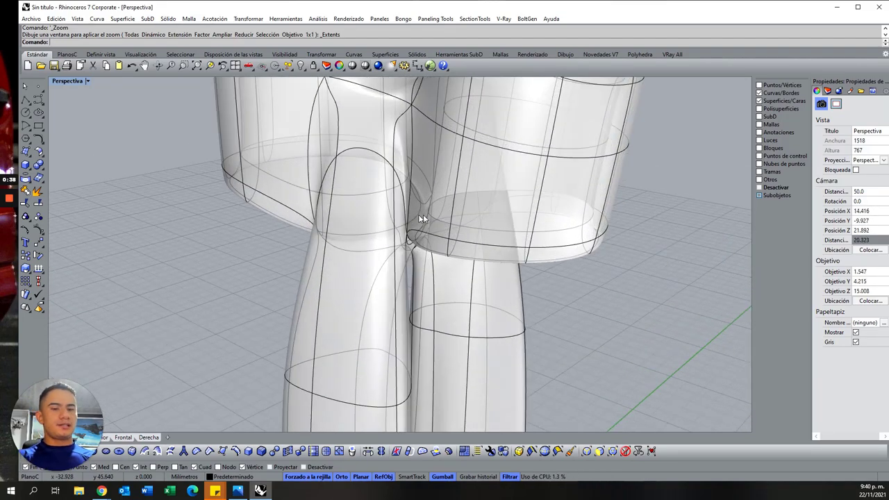
pyautogui.click(330, 171)
pyautogui.doubleClick(331, 172)
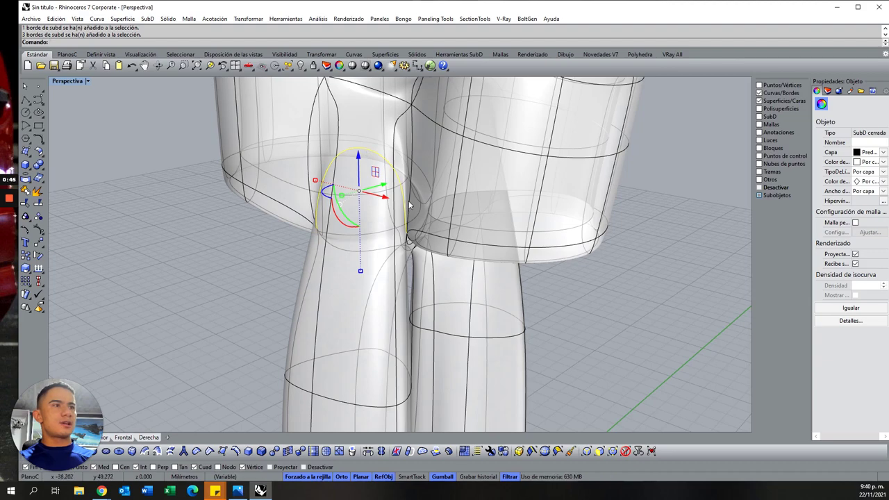
pyautogui.moveTo(516, 255)
pyautogui.mouseDown(button='right')
pyautogui.moveTo(328, 269)
pyautogui.moveTo(355, 186)
pyautogui.mouseUp(button='right')
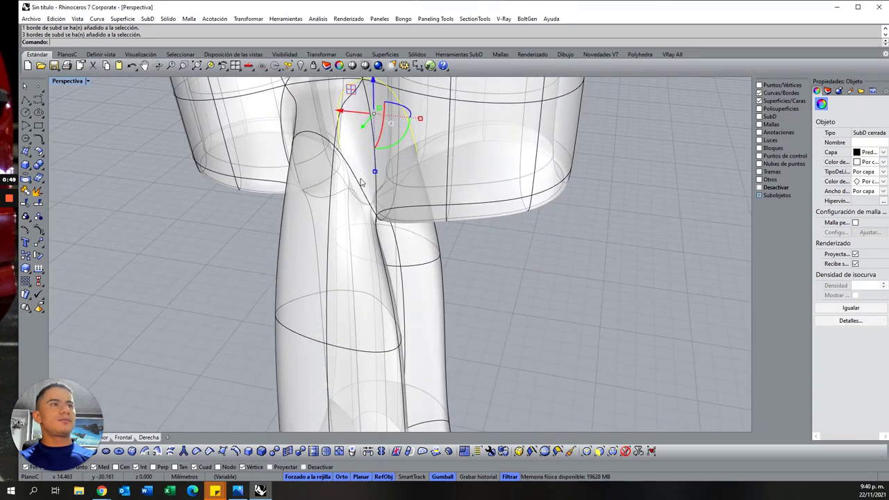
pyautogui.keyDown('shift'); pyautogui.doubleClick(357, 178); pyautogui.keyUp('shift')
pyautogui.moveTo(278, 215); pyautogui.dragTo(435, 196, button='right')
# Restore the four-viewport layout and move the selected branch edge loops 1 mm
pyautogui.doubleClick(69, 82)
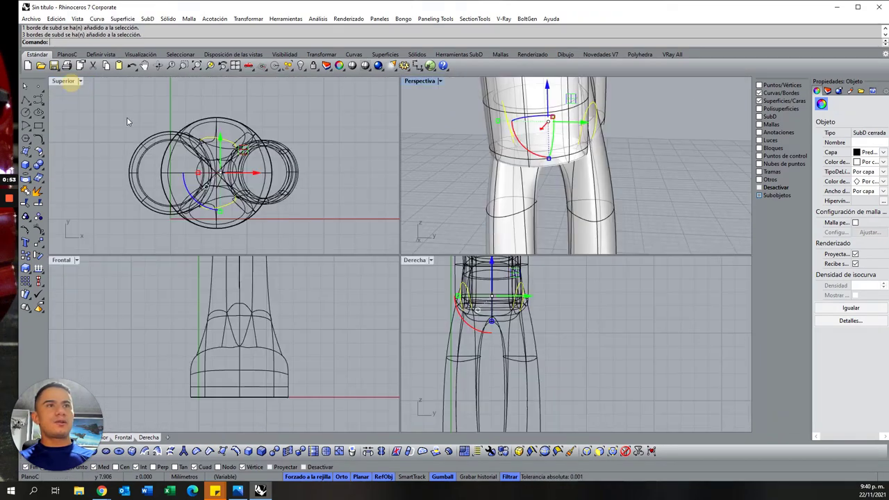
pyautogui.scroll(-5, 256, 324)
pyautogui.scroll(4, 248, 293)
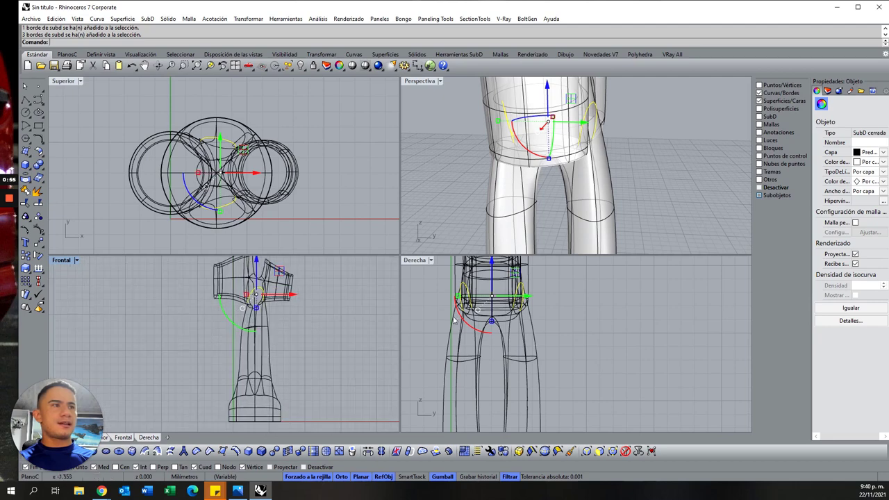
pyautogui.scroll(4, 479, 277)
pyautogui.moveTo(498, 306); pyautogui.dragTo(551, 305, button='right')
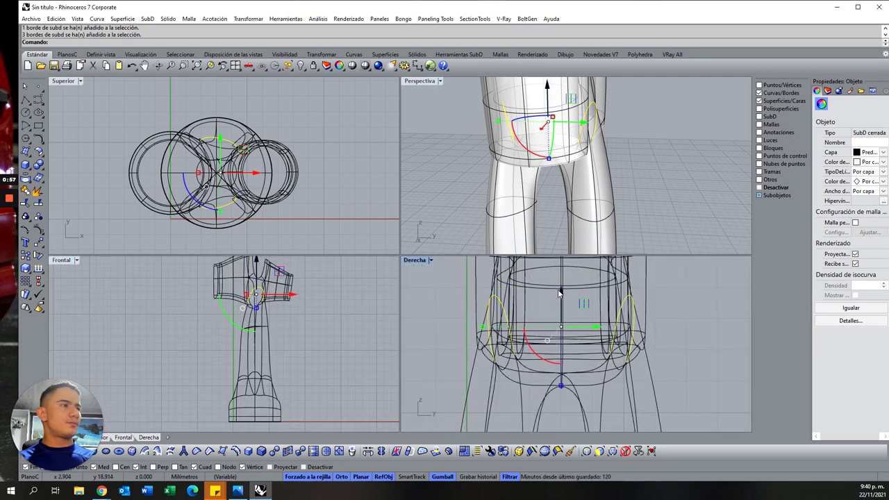
pyautogui.moveTo(562, 300); pyautogui.dragTo(562, 351)
# Lower the branch edges another 1 mm, then window-select the loops where the branches split
pyautogui.moveTo(653, 192); pyautogui.dragTo(457, 179, button='right')
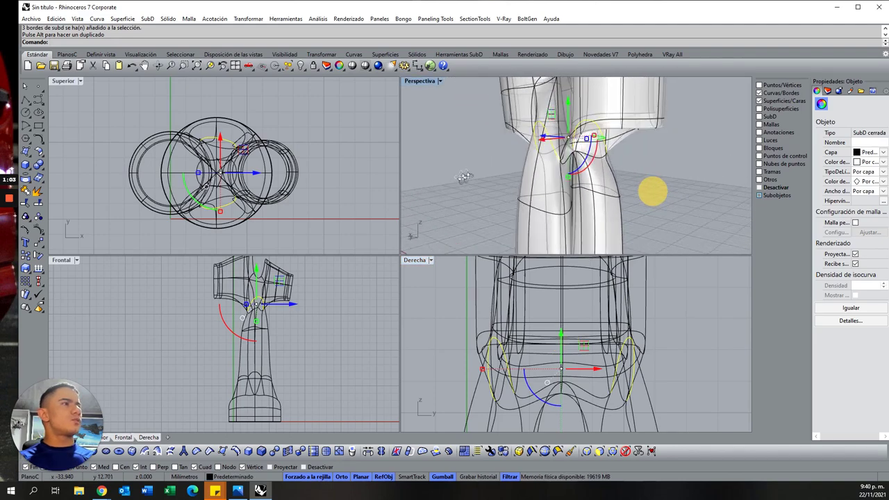
pyautogui.moveTo(457, 180)
pyautogui.mouseDown(button='right')
pyautogui.moveTo(591, 176)
pyautogui.moveTo(585, 189)
pyautogui.moveTo(629, 192)
pyautogui.mouseUp(button='right')
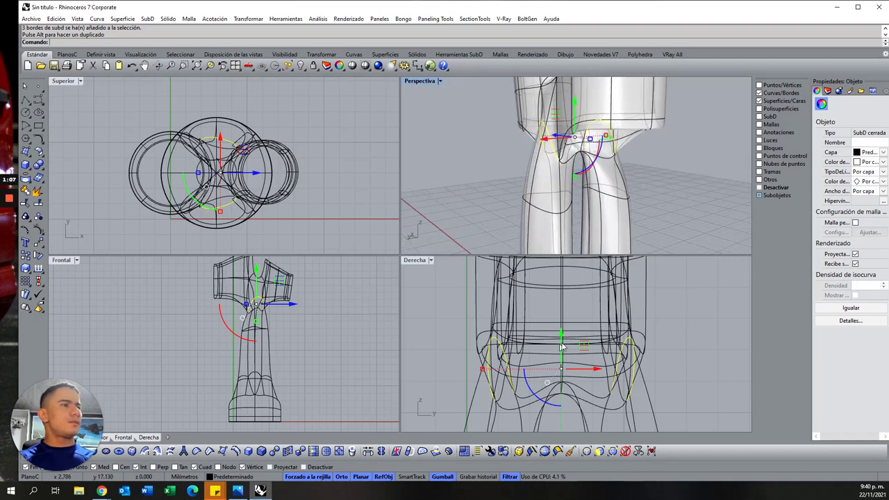
pyautogui.moveTo(563, 348); pyautogui.dragTo(566, 375)
pyautogui.moveTo(556, 198); pyautogui.dragTo(537, 187, button='right')
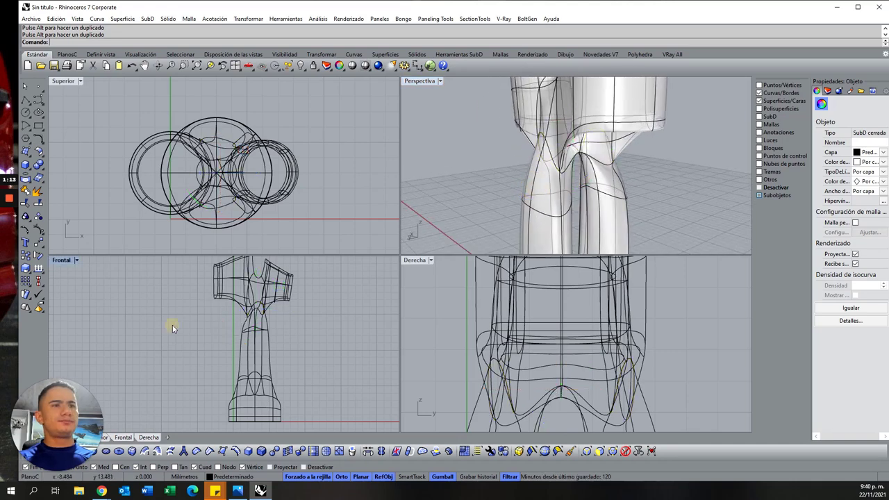
pyautogui.moveTo(172, 325); pyautogui.dragTo(313, 339)
pyautogui.moveTo(201, 322); pyautogui.dragTo(236, 335)
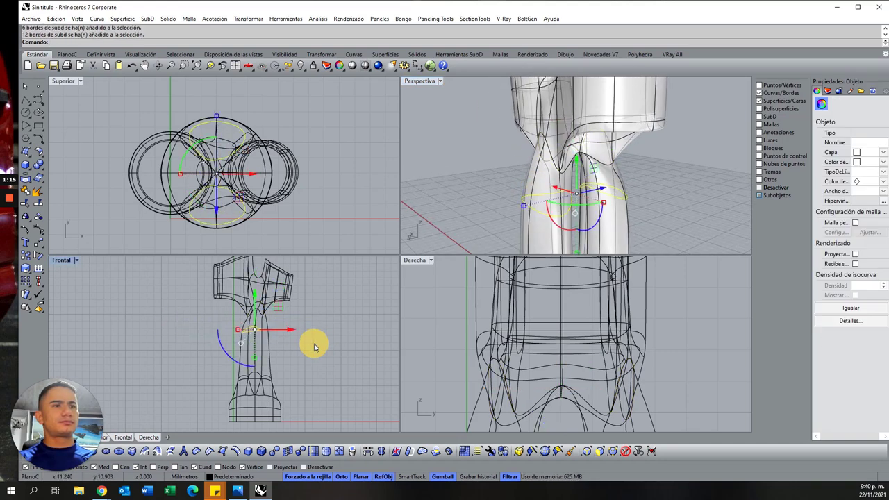
# Scale the selected lower stem edge loops inward to pinch the split
pyautogui.scroll(5, 280, 328)
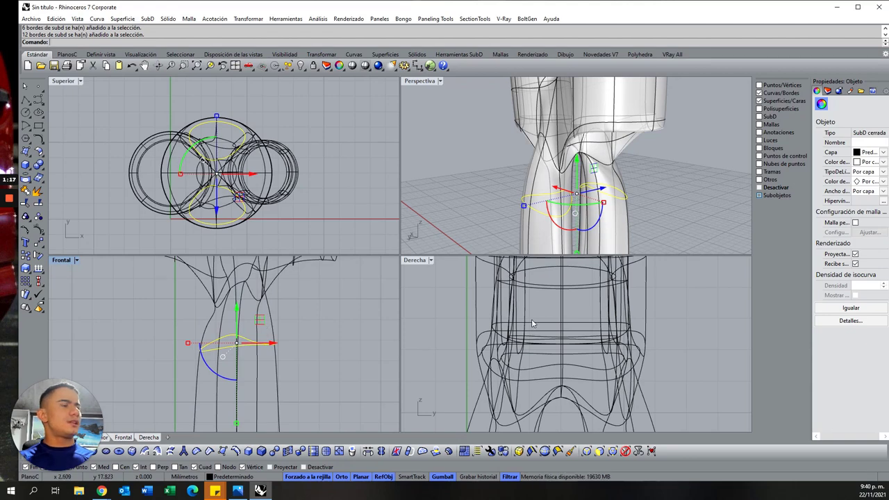
pyautogui.scroll(2, 532, 324)
pyautogui.scroll(2, 534, 330)
pyautogui.scroll(2, 535, 337)
pyautogui.scroll(2, 538, 344)
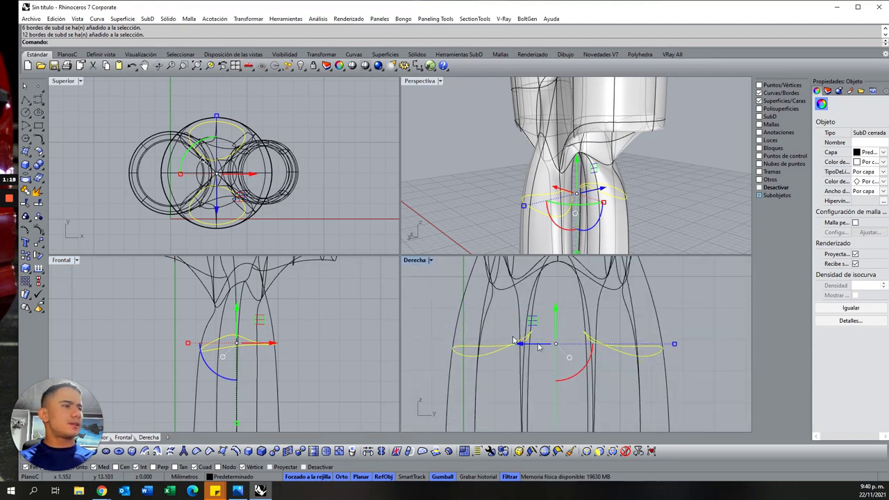
pyautogui.moveTo(673, 344); pyautogui.dragTo(586, 359)
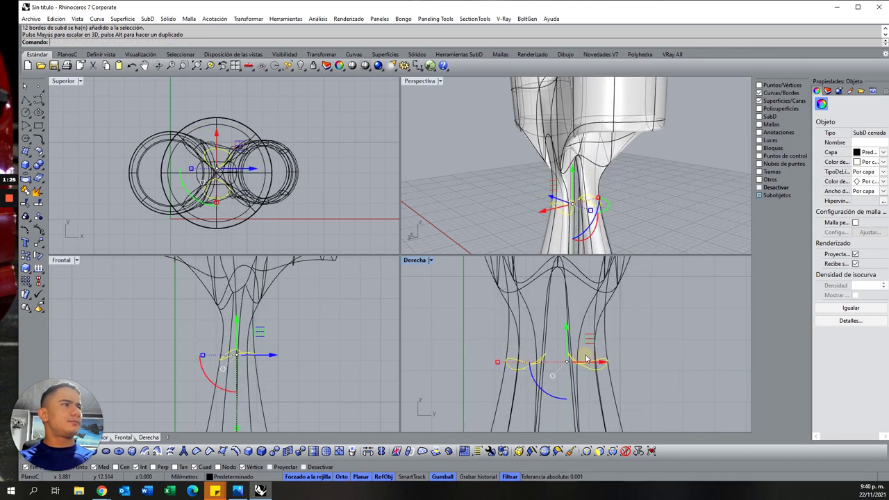
pyautogui.moveTo(643, 204)
pyautogui.mouseDown(button='right')
pyautogui.moveTo(678, 200)
pyautogui.moveTo(637, 201)
pyautogui.mouseUp(button='right')
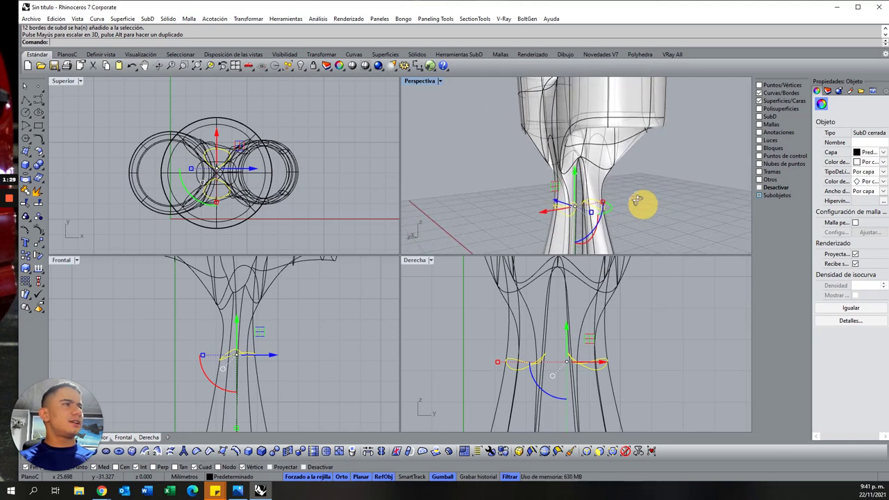
# Keep only one branch's edges selected and shift them sideways 1 mm
pyautogui.moveTo(462, 334)
pyautogui.mouseDown()
pyautogui.moveTo(567, 375)
pyautogui.moveTo(530, 368)
pyautogui.moveTo(612, 376)
pyautogui.moveTo(655, 363)
pyautogui.mouseUp()
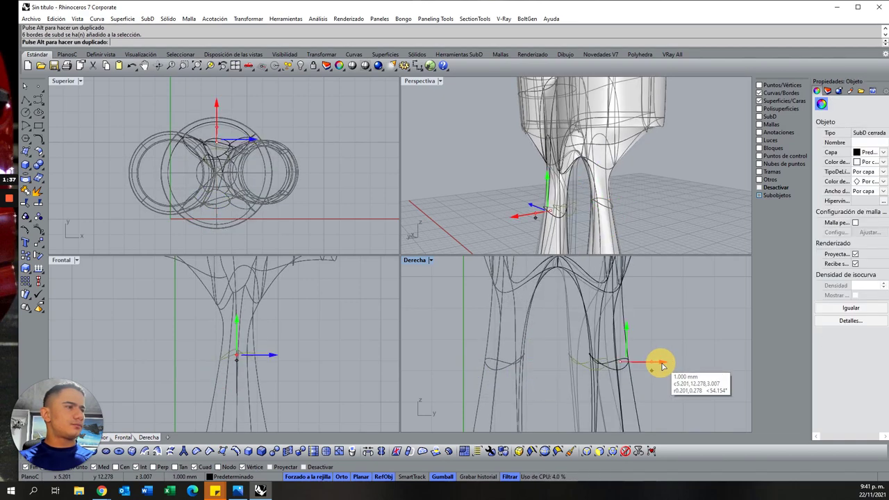
pyautogui.click(506, 148)
pyautogui.moveTo(507, 148)
pyautogui.mouseDown(button='right')
pyautogui.moveTo(622, 172)
pyautogui.moveTo(619, 180)
pyautogui.moveTo(596, 160)
pyautogui.mouseUp(button='right')
pyautogui.scroll(5, 535, 168)
# Select the SubD vertices at the junction where the stem forks
pyautogui.scroll(2, 575, 174)
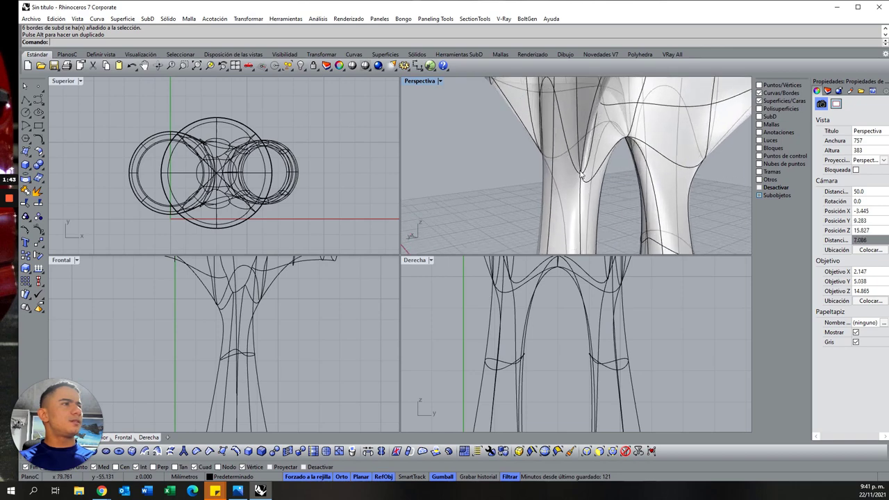
pyautogui.scroll(3, 577, 183)
pyautogui.scroll(3, 578, 191)
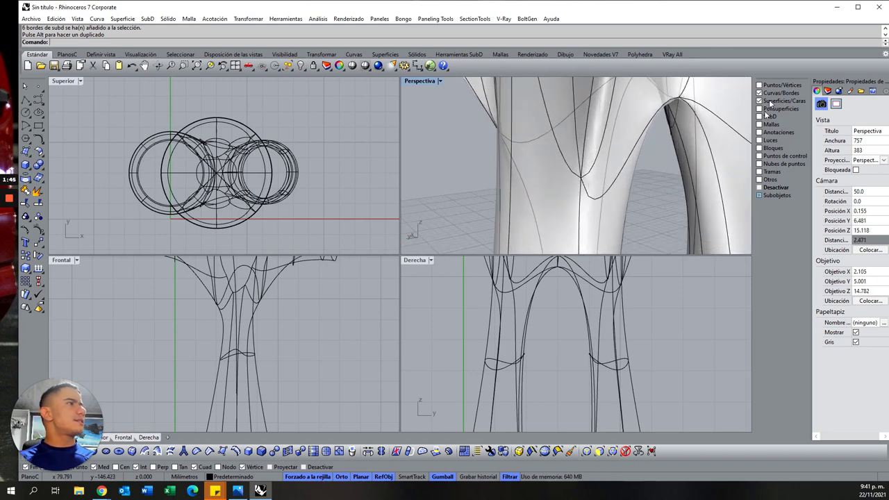
pyautogui.click(582, 182)
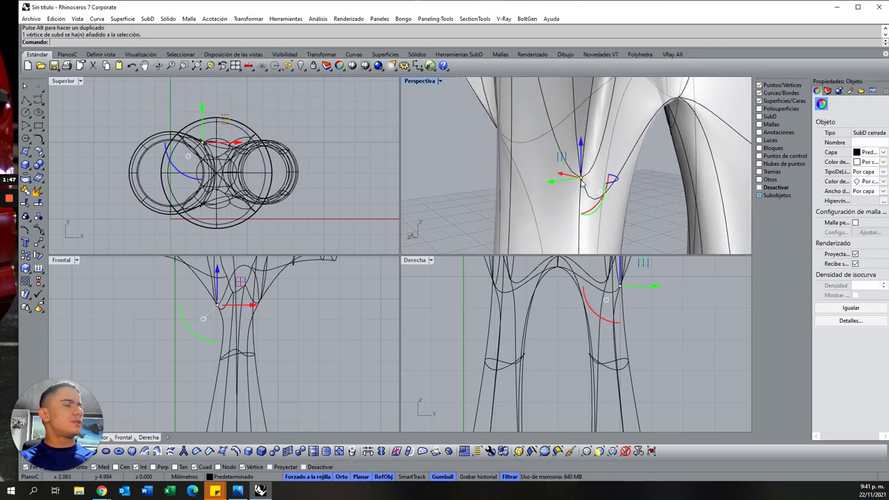
pyautogui.moveTo(545, 206)
pyautogui.mouseDown(button='right')
pyautogui.moveTo(526, 174)
pyautogui.moveTo(631, 174)
pyautogui.moveTo(541, 183)
pyautogui.moveTo(609, 185)
pyautogui.moveTo(470, 185)
pyautogui.moveTo(521, 175)
pyautogui.moveTo(486, 181)
pyautogui.mouseUp(button='right')
pyautogui.keyDown('shift'); pyautogui.click(514, 182); pyautogui.keyUp('shift')
pyautogui.scroll(2, 484, 181)
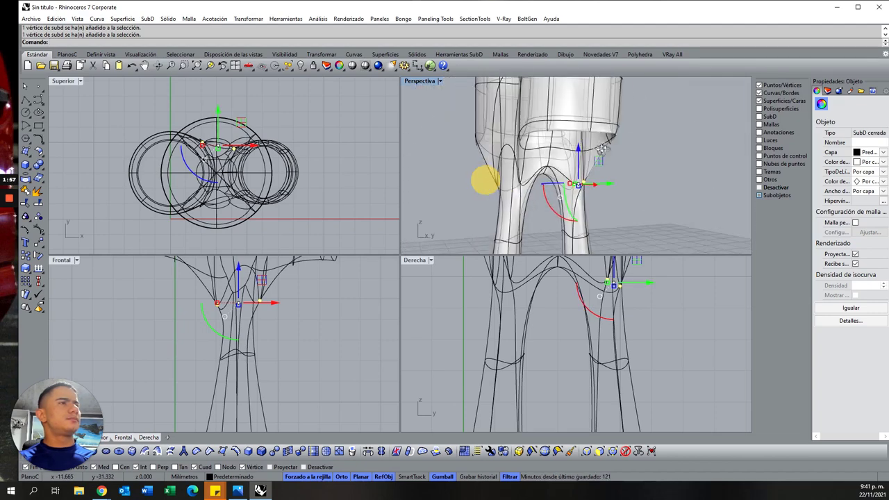
pyautogui.scroll(2, 484, 180)
pyautogui.scroll(2, 562, 180)
pyautogui.keyDown('shift'); pyautogui.click(568, 166); pyautogui.keyUp('shift')
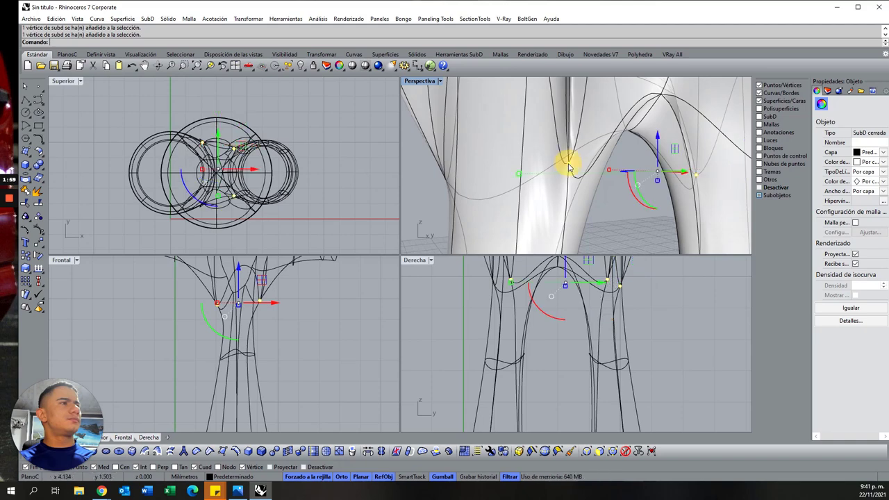
pyautogui.moveTo(489, 177)
pyautogui.mouseDown(button='right')
pyautogui.moveTo(579, 188)
pyautogui.moveTo(641, 182)
pyautogui.mouseUp(button='right')
pyautogui.scroll(3, 653, 187)
pyautogui.keyDown('shift'); pyautogui.click(638, 180); pyautogui.keyUp('shift')
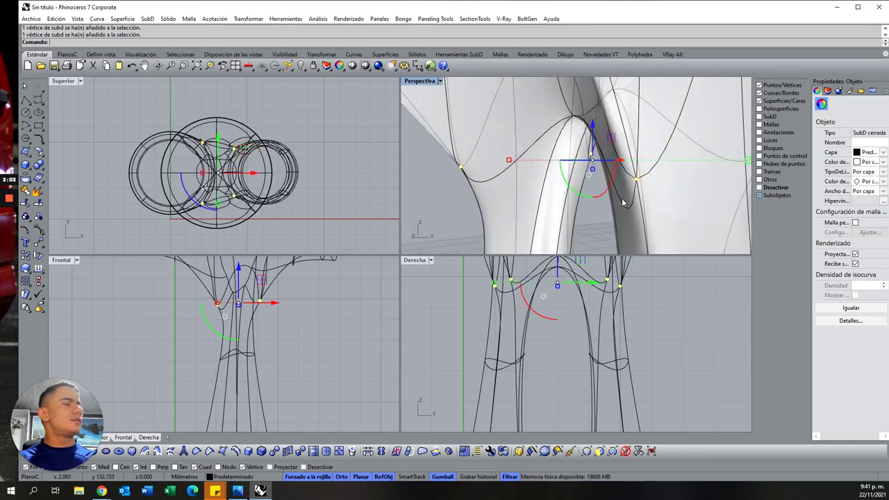
# Add another fork vertex and raise the selection about 1 mm in the Right view
pyautogui.moveTo(533, 367); pyautogui.dragTo(526, 355, button='right')
pyautogui.moveTo(532, 336); pyautogui.dragTo(532, 317)
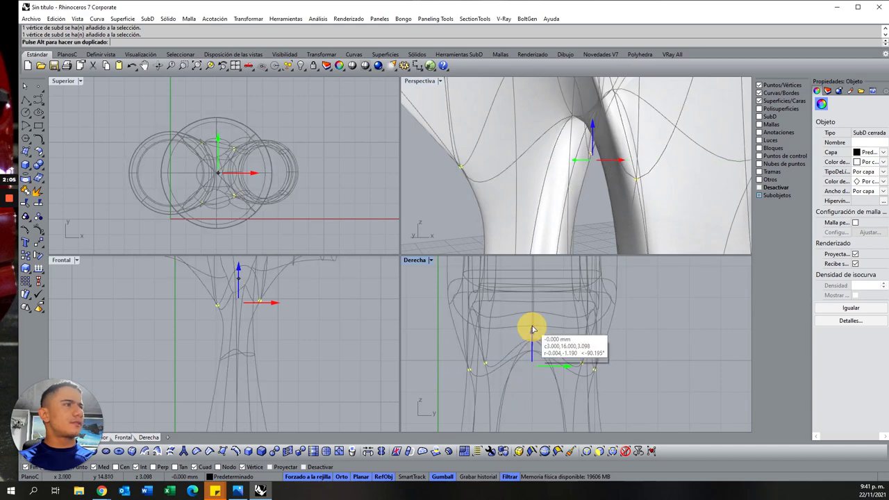
pyautogui.moveTo(578, 236); pyautogui.dragTo(624, 186, button='right')
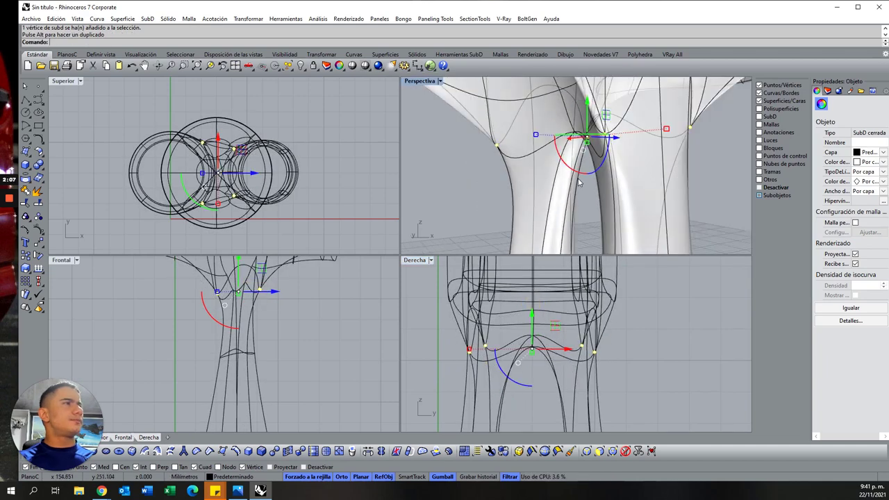
pyautogui.moveTo(522, 340); pyautogui.dragTo(521, 373, button='right')
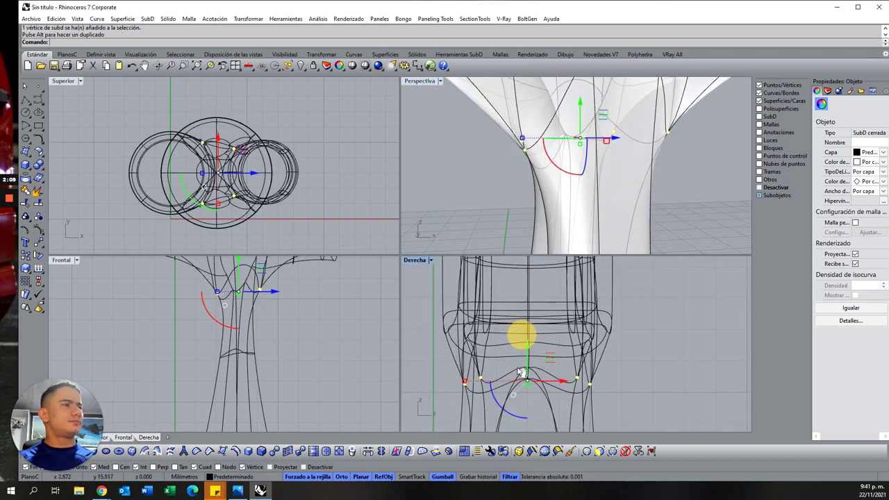
pyautogui.moveTo(526, 383); pyautogui.dragTo(528, 309)
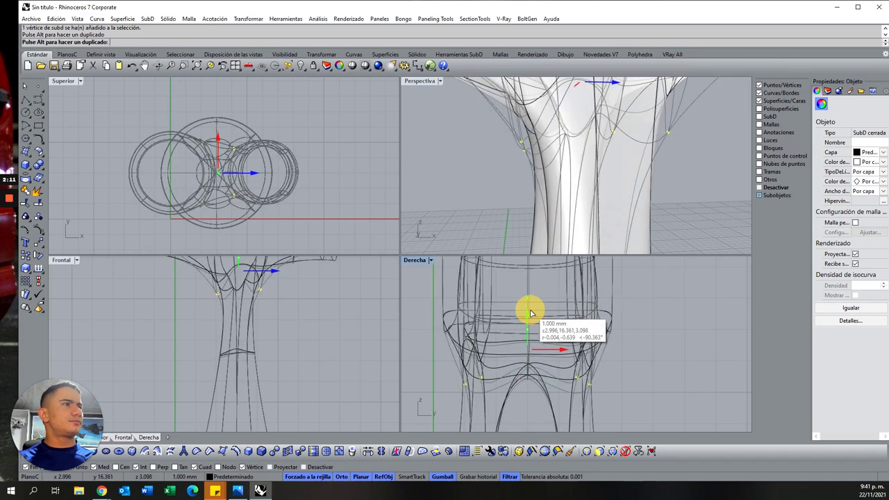
pyautogui.moveTo(556, 201)
pyautogui.mouseDown(button='right')
pyautogui.moveTo(626, 188)
pyautogui.moveTo(525, 187)
pyautogui.moveTo(546, 191)
pyautogui.mouseUp(button='right')
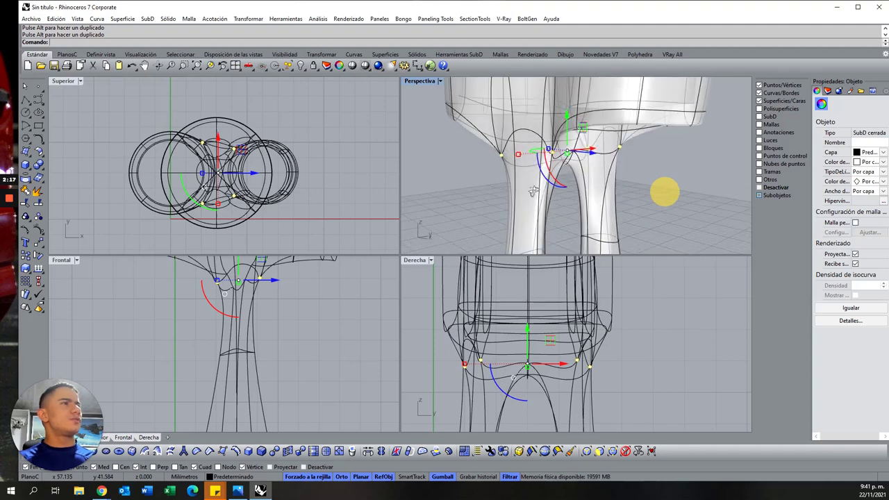
# Select three vertices around the edge of the stem's fork
pyautogui.moveTo(546, 191); pyautogui.dragTo(520, 176, button='right')
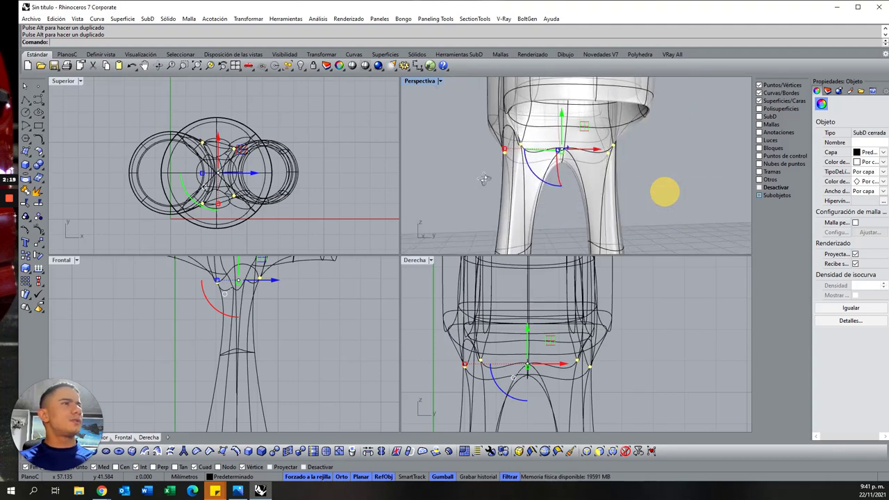
pyautogui.moveTo(535, 146); pyautogui.dragTo(524, 132, button='right')
pyautogui.click(523, 129)
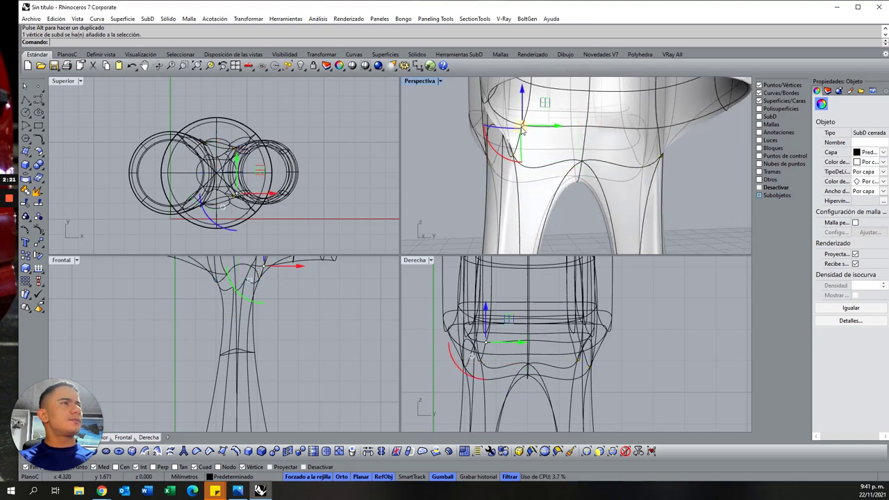
pyautogui.keyDown('shift'); pyautogui.click(658, 130); pyautogui.keyUp('shift')
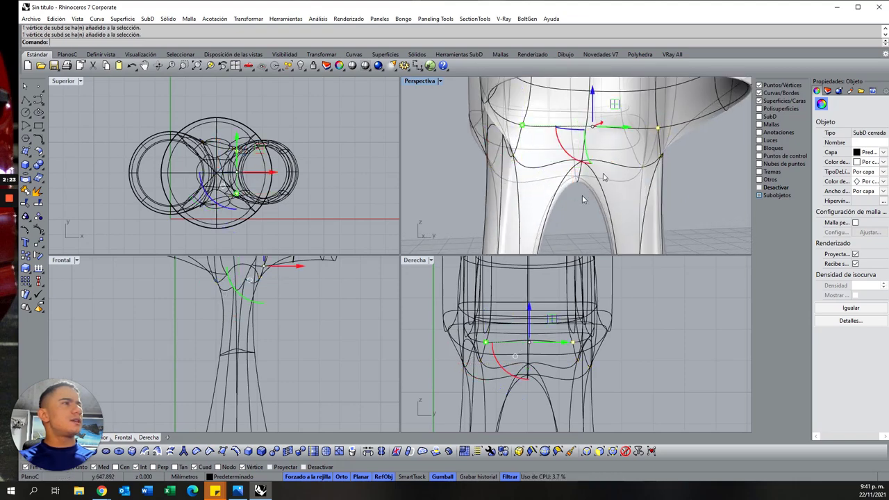
pyautogui.moveTo(507, 157); pyautogui.dragTo(540, 171, button='right')
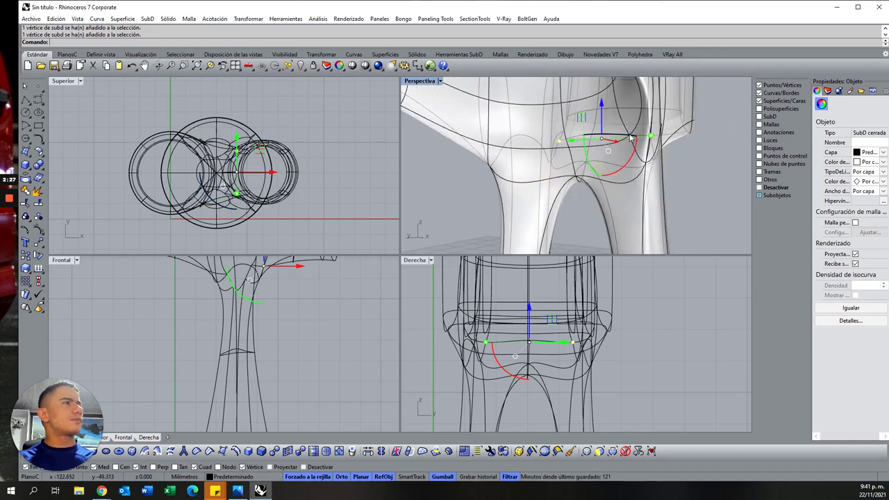
pyautogui.moveTo(633, 142); pyautogui.dragTo(631, 149, button='right')
pyautogui.keyDown('shift'); pyautogui.click(626, 127); pyautogui.keyUp('shift')
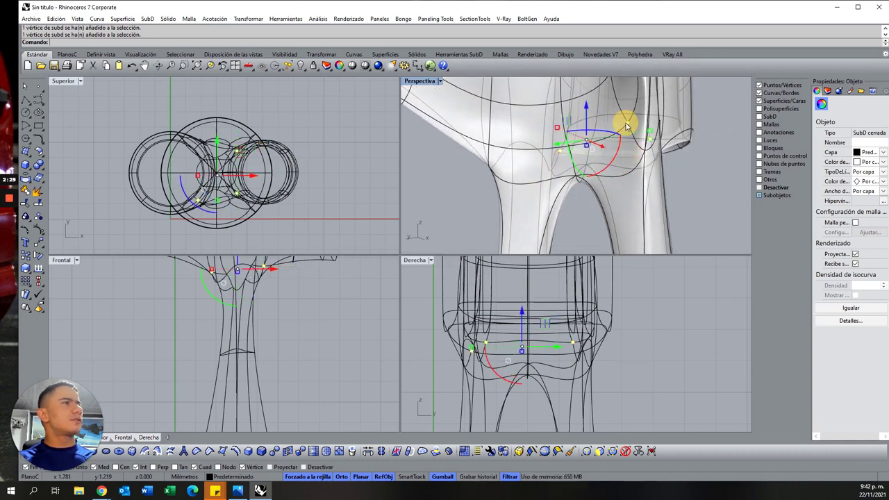
pyautogui.moveTo(514, 165); pyautogui.dragTo(594, 176, button='right')
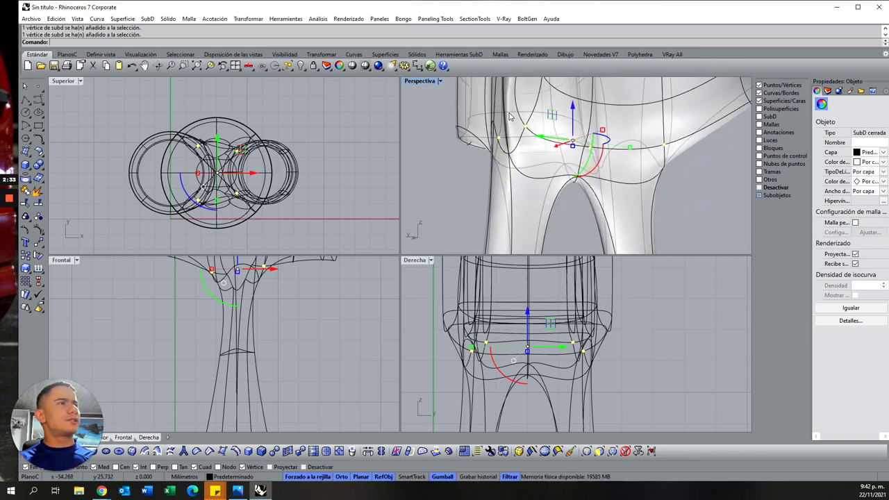
# Scale the selected fork vertices and shift one sideways with the gumball
pyautogui.moveTo(473, 351); pyautogui.dragTo(496, 340)
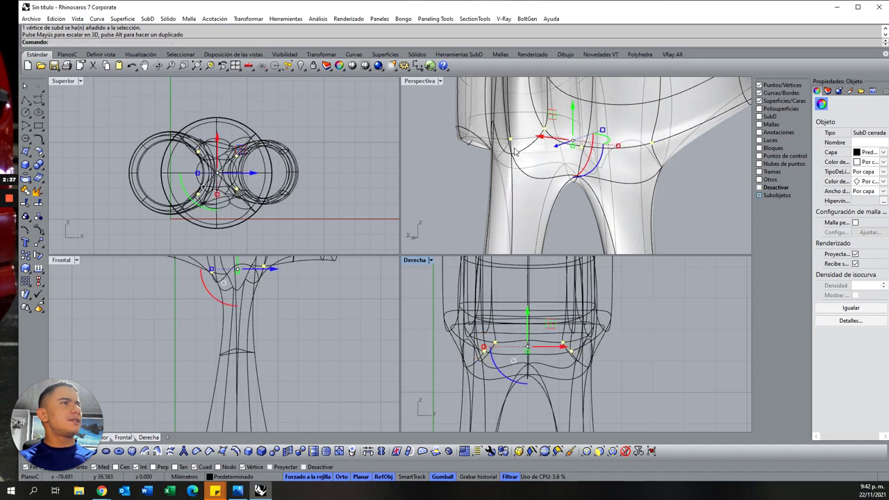
pyautogui.moveTo(509, 164); pyautogui.dragTo(496, 145, button='right')
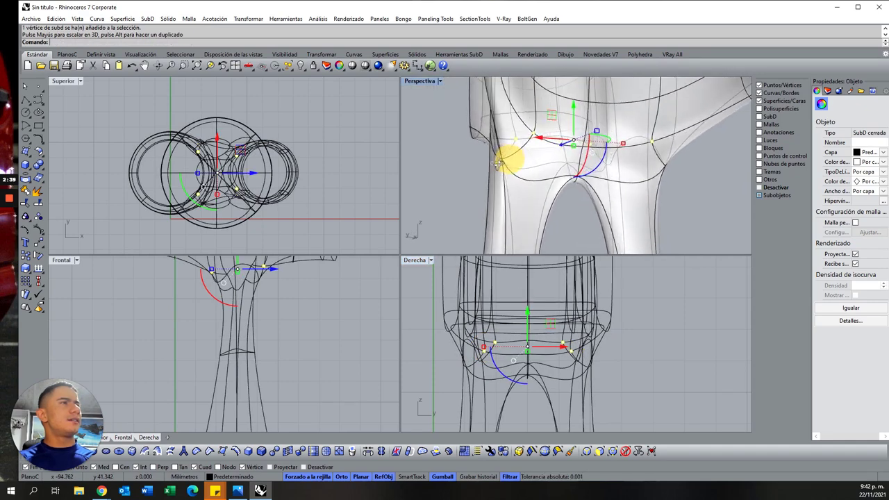
pyautogui.moveTo(614, 173); pyautogui.dragTo(528, 189, button='right')
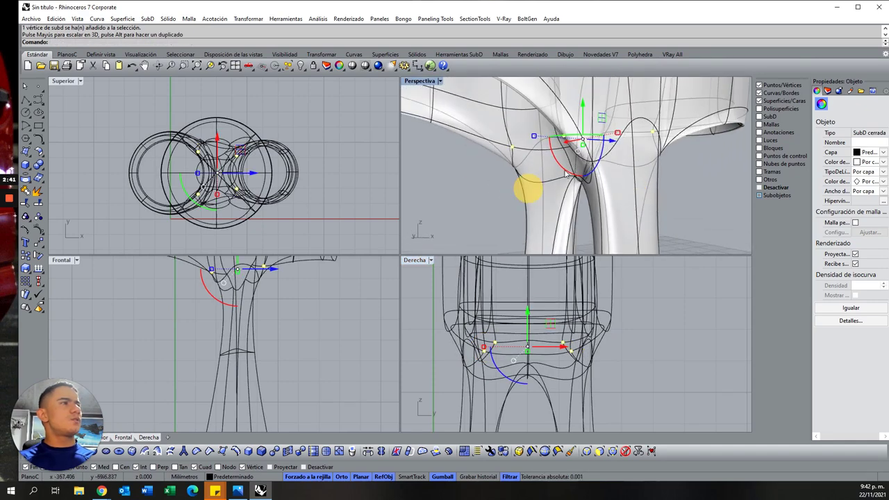
pyautogui.moveTo(664, 168); pyautogui.dragTo(480, 167, button='right')
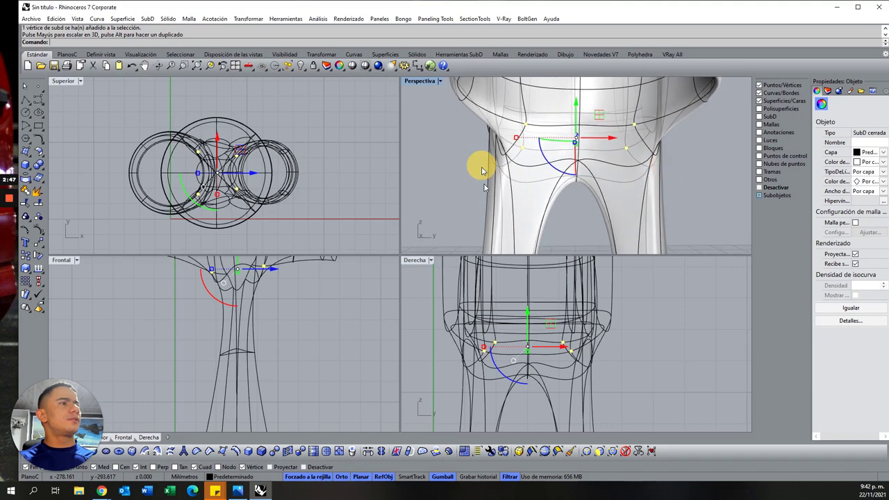
pyautogui.moveTo(485, 350)
pyautogui.mouseDown()
pyautogui.moveTo(518, 352)
pyautogui.moveTo(506, 351)
pyautogui.mouseUp()
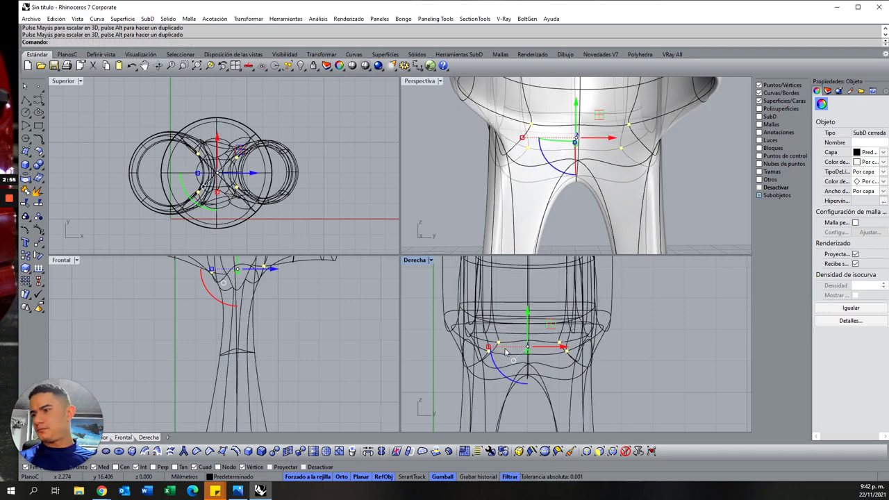
pyautogui.moveTo(556, 161)
pyautogui.mouseDown(button='right')
pyautogui.moveTo(549, 156)
pyautogui.moveTo(605, 158)
pyautogui.mouseUp(button='right')
# Clear the vertex selection and zoom back out over the whole model
pyautogui.click(642, 337)
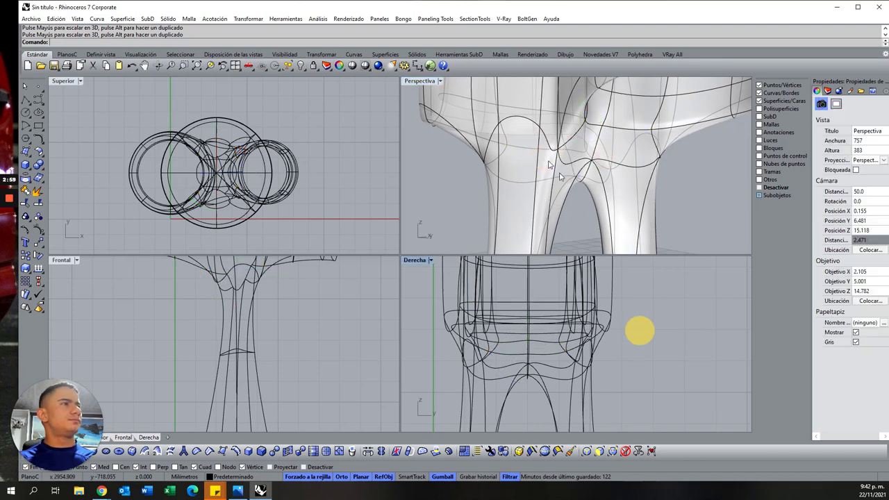
pyautogui.scroll(-5, 549, 139)
pyautogui.moveTo(556, 139)
pyautogui.mouseDown(button='right')
pyautogui.moveTo(548, 134)
pyautogui.moveTo(560, 160)
pyautogui.mouseUp(button='right')
pyautogui.scroll(3, 557, 170)
pyautogui.scroll(3, 556, 179)
pyautogui.scroll(2, 557, 179)
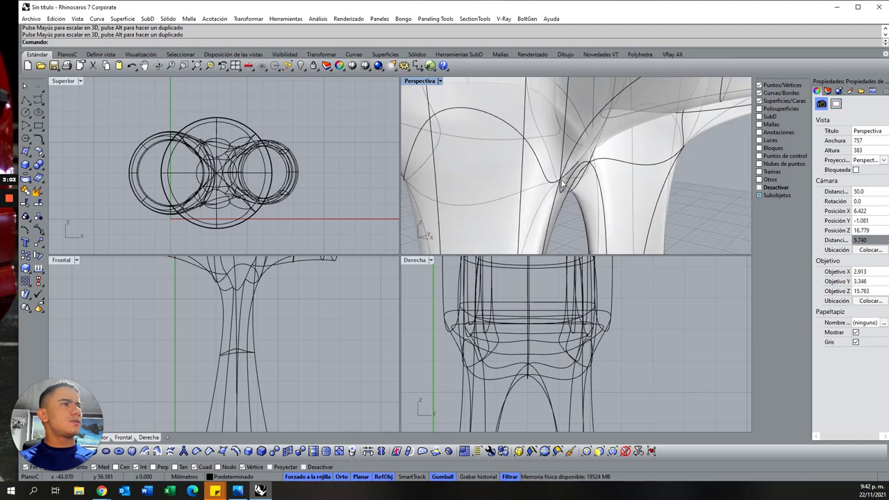
# Select two fork vertices, spread them apart, then undo the spreading
pyautogui.keyDown('ctrl'); pyautogui.keyDown('shift'); pyautogui.click(561, 182); pyautogui.keyUp('shift'); pyautogui.keyUp('ctrl')
pyautogui.moveTo(544, 185)
pyautogui.mouseDown(button='right')
pyautogui.moveTo(612, 194)
pyautogui.moveTo(592, 166)
pyautogui.mouseUp(button='right')
pyautogui.keyDown('ctrl'); pyautogui.keyDown('shift'); pyautogui.click(581, 164); pyautogui.keyUp('shift'); pyautogui.keyUp('ctrl')
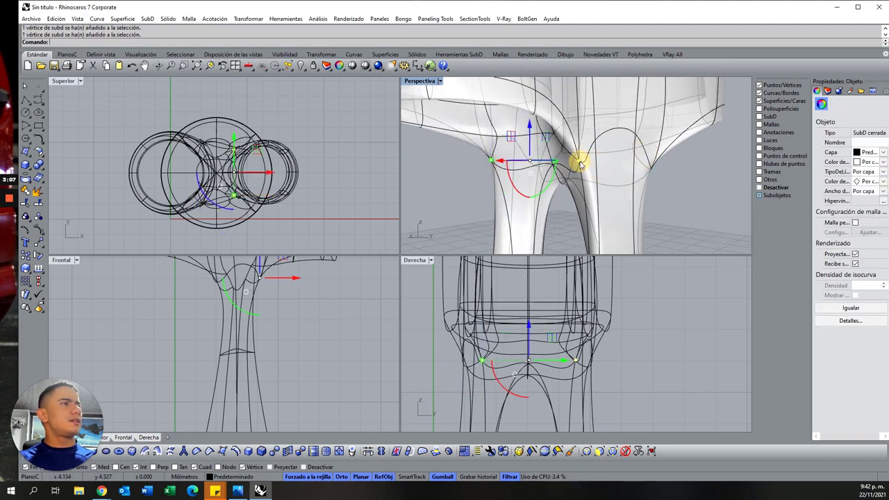
pyautogui.moveTo(483, 362); pyautogui.dragTo(468, 359)
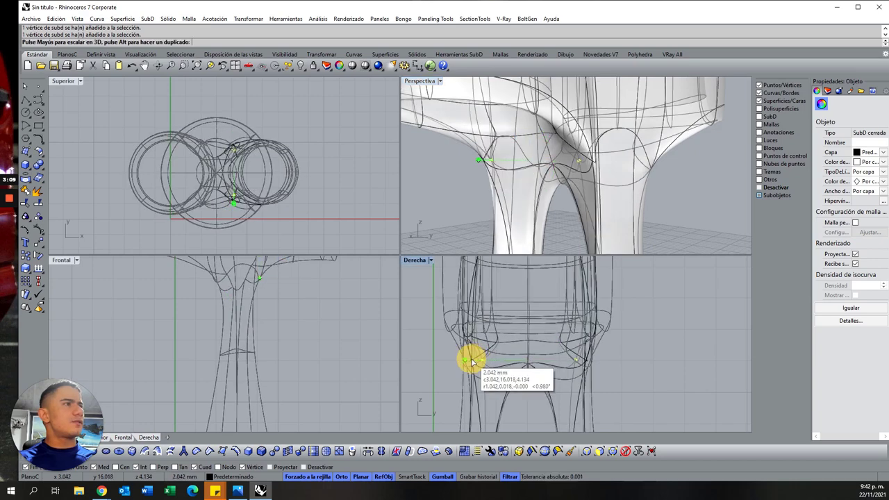
pyautogui.moveTo(579, 169)
pyautogui.mouseDown(button='right')
pyautogui.moveTo(646, 134)
pyautogui.moveTo(552, 173)
pyautogui.moveTo(634, 173)
pyautogui.moveTo(546, 145)
pyautogui.moveTo(558, 195)
pyautogui.mouseUp(button='right')
pyautogui.hotkey('ctrl', 'z')
# Select the edge loop around the lower stem
pyautogui.scroll(4, 606, 217)
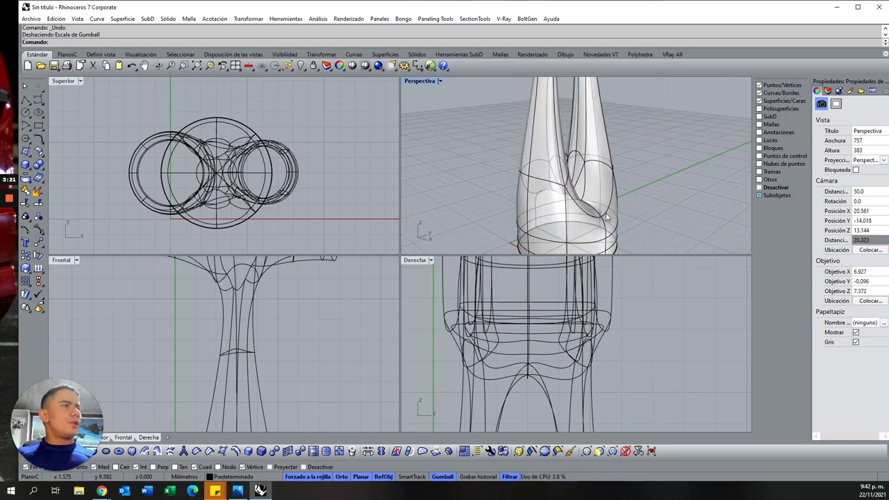
pyautogui.keyDown('ctrl'); pyautogui.keyDown('shift'); pyautogui.click(608, 227); pyautogui.keyUp('shift'); pyautogui.keyUp('ctrl')
pyautogui.keyDown('ctrl'); pyautogui.keyDown('shift'); pyautogui.doubleClick(598, 208); pyautogui.keyUp('shift'); pyautogui.keyUp('ctrl')
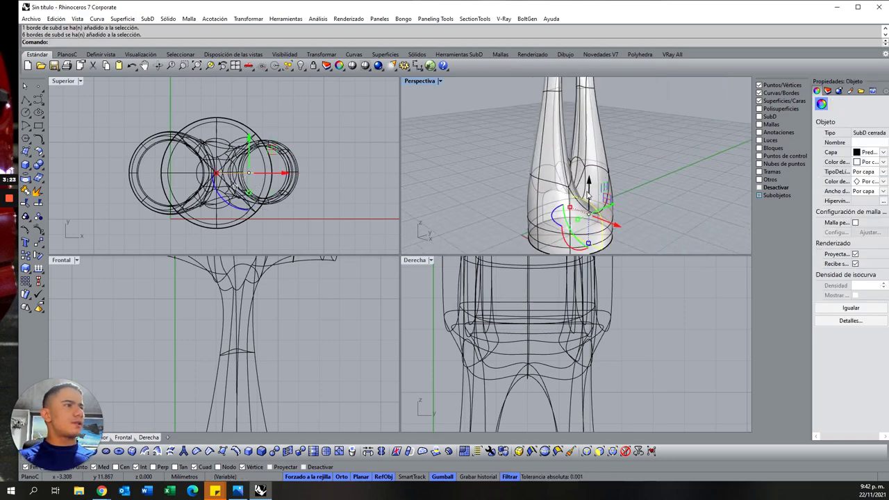
pyautogui.moveTo(598, 209)
pyautogui.mouseDown(button='right')
pyautogui.moveTo(620, 202)
pyautogui.moveTo(546, 218)
pyautogui.mouseUp(button='right')
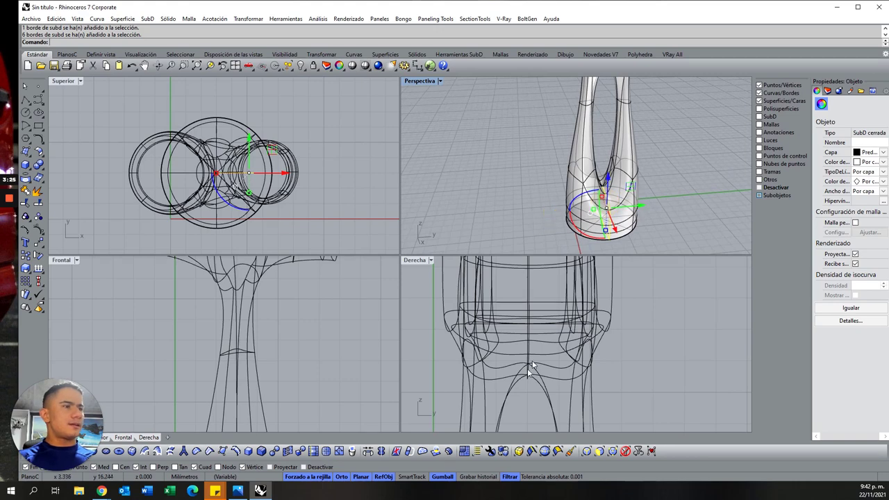
pyautogui.scroll(-3, 528, 368)
pyautogui.scroll(-2, 487, 347)
pyautogui.scroll(3, 458, 347)
pyautogui.scroll(2, 491, 295)
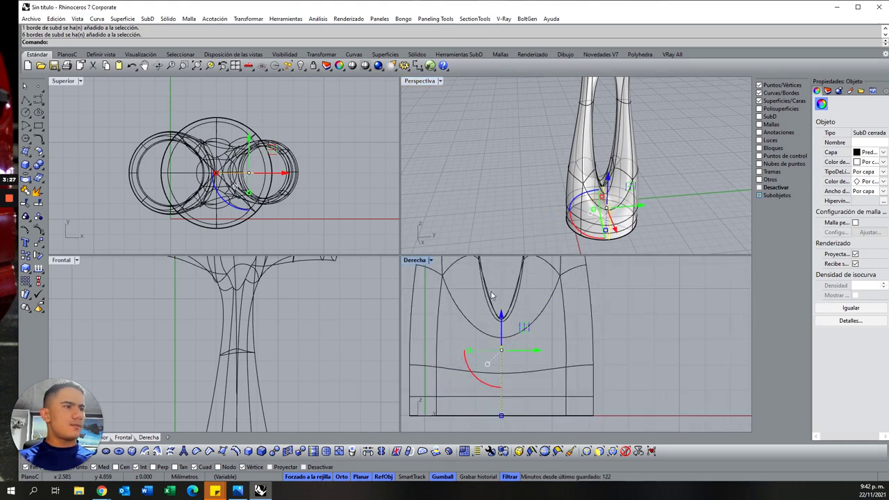
pyautogui.scroll(1, 491, 295)
# Limit the selection filter to edges and select the edge loop near the lamp base
pyautogui.click(494, 283)
pyautogui.moveTo(512, 409); pyautogui.dragTo(514, 410)
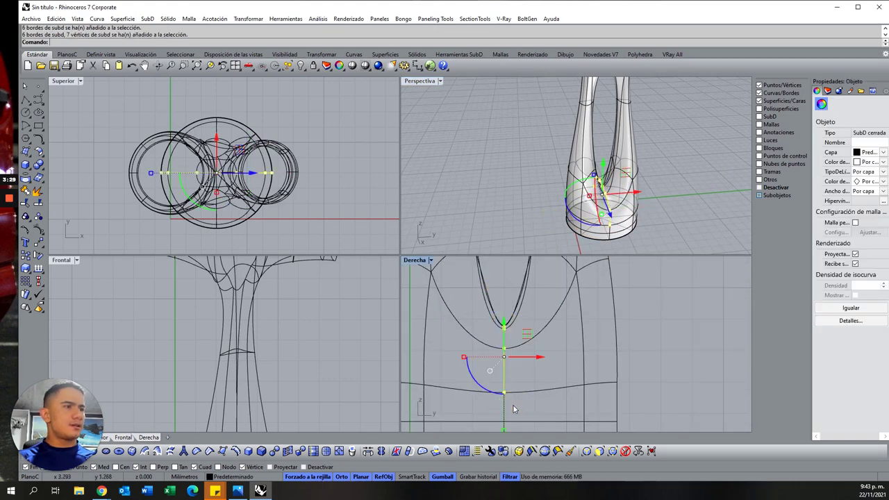
pyautogui.moveTo(579, 205); pyautogui.dragTo(628, 212, button='right')
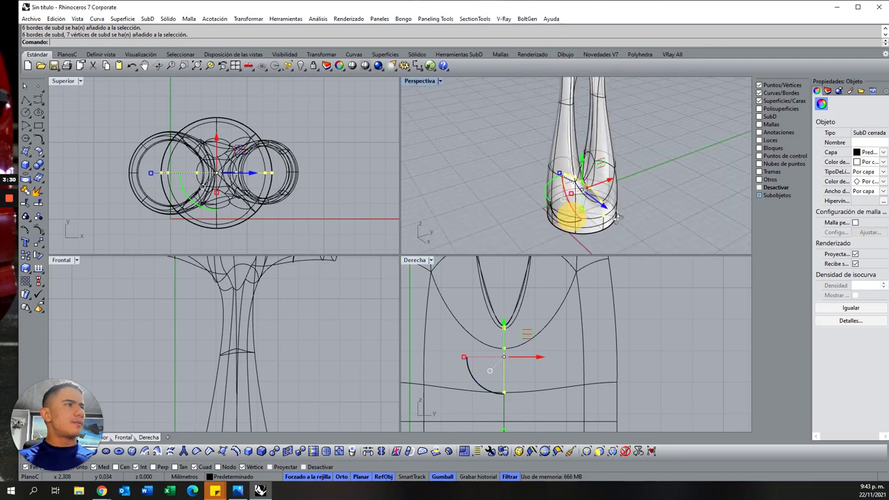
pyautogui.rightClick(776, 92)
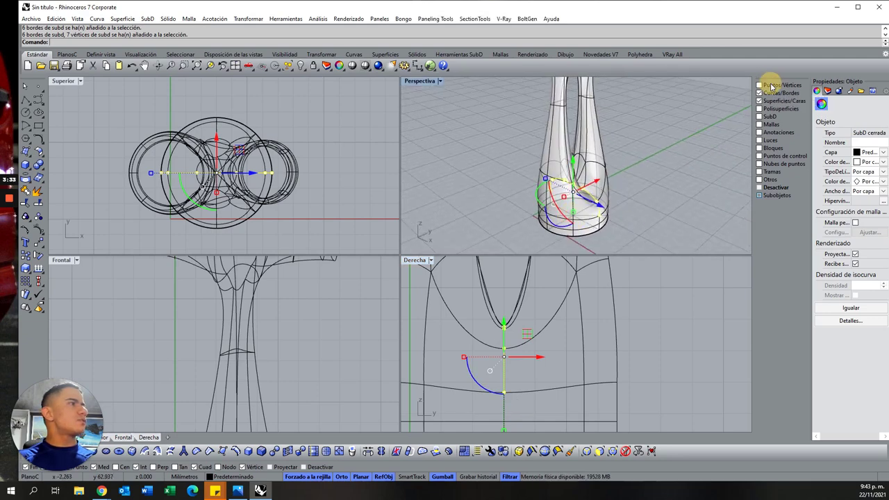
pyautogui.click(657, 236)
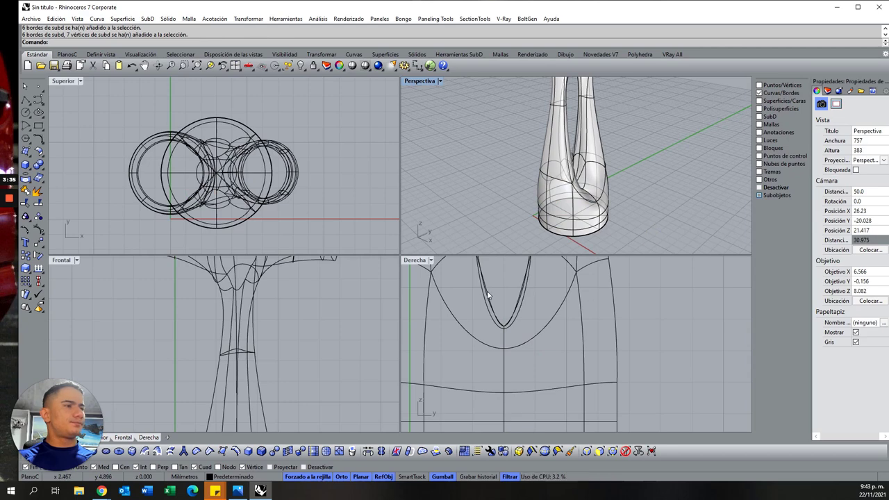
pyautogui.click(506, 382)
# Trial-stretch the base edge loop outward, then undo it
pyautogui.scroll(2, 546, 209)
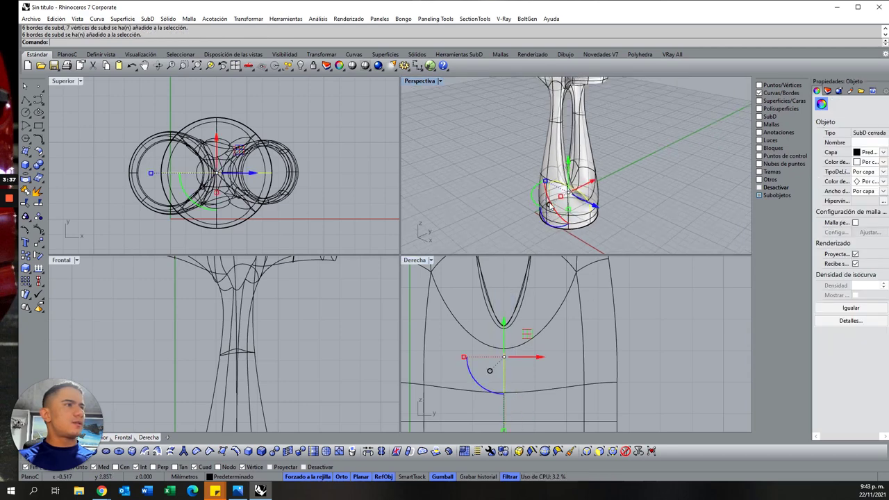
pyautogui.scroll(2, 542, 174)
pyautogui.moveTo(544, 167); pyautogui.dragTo(546, 169)
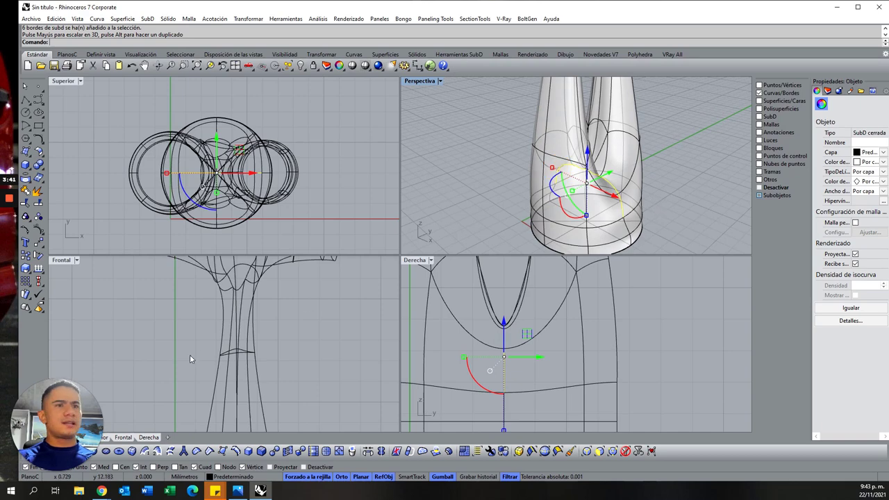
pyautogui.scroll(-3, 191, 359)
pyautogui.scroll(2, 243, 360)
pyautogui.scroll(2, 243, 361)
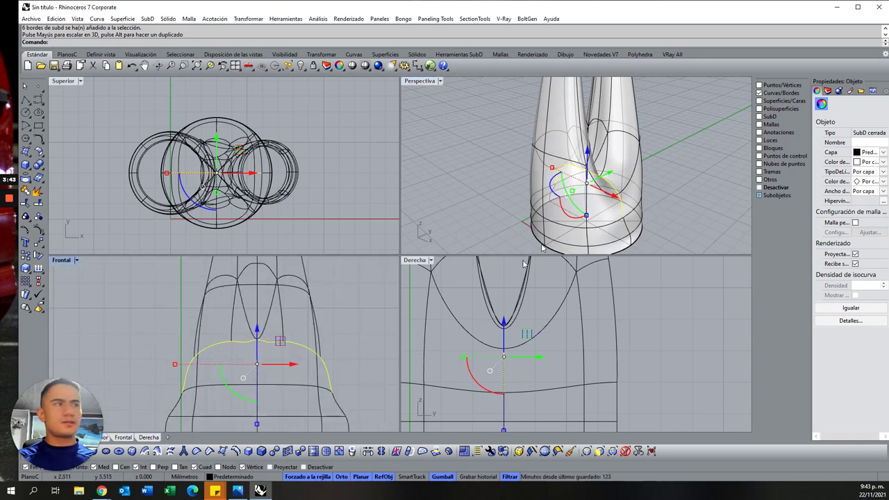
pyautogui.scroll(-2, 574, 201)
pyautogui.scroll(2, 576, 223)
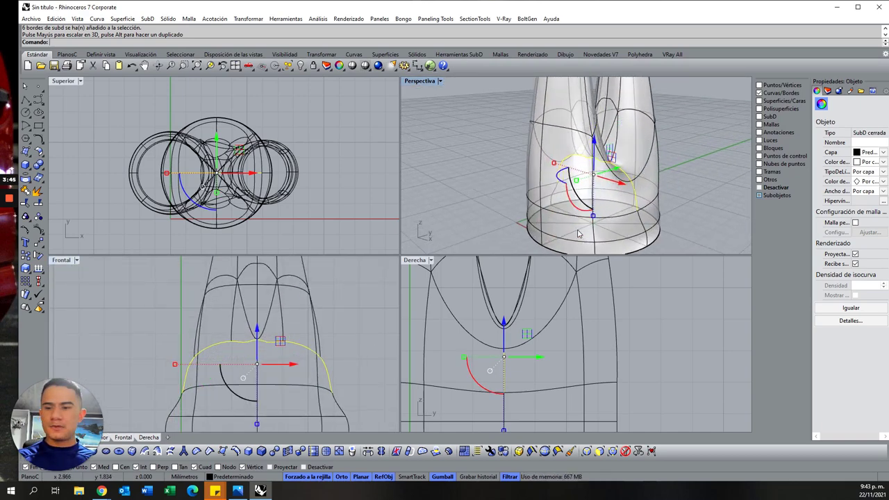
pyautogui.hotkey('ctrl', 'z')
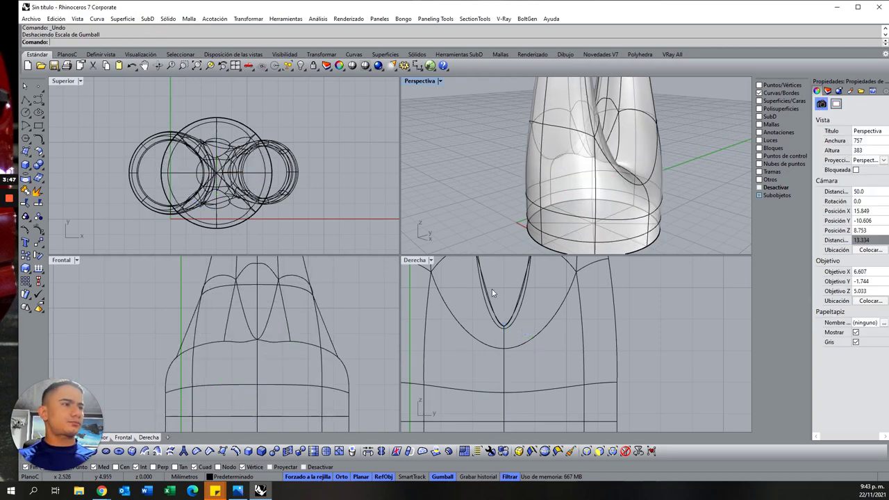
# Select the six base edges, widen them about 3 mm and raise them, then undo
pyautogui.moveTo(499, 277); pyautogui.dragTo(514, 417)
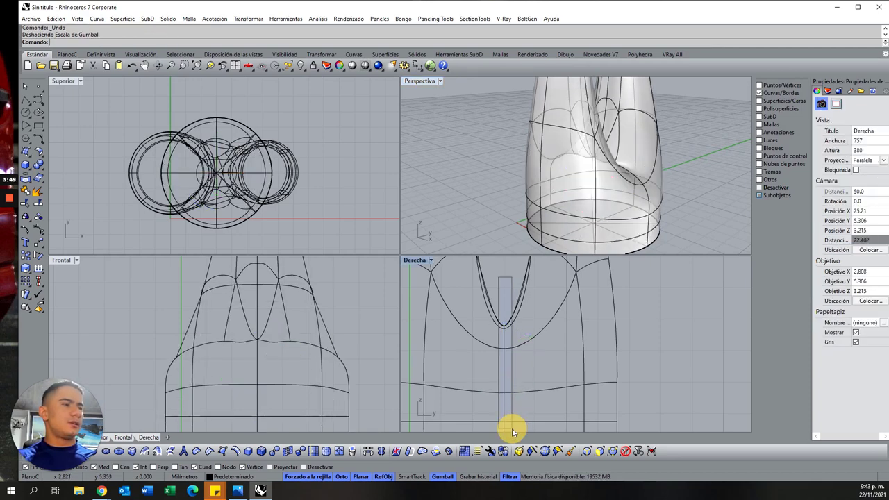
pyautogui.moveTo(513, 432); pyautogui.dragTo(512, 411)
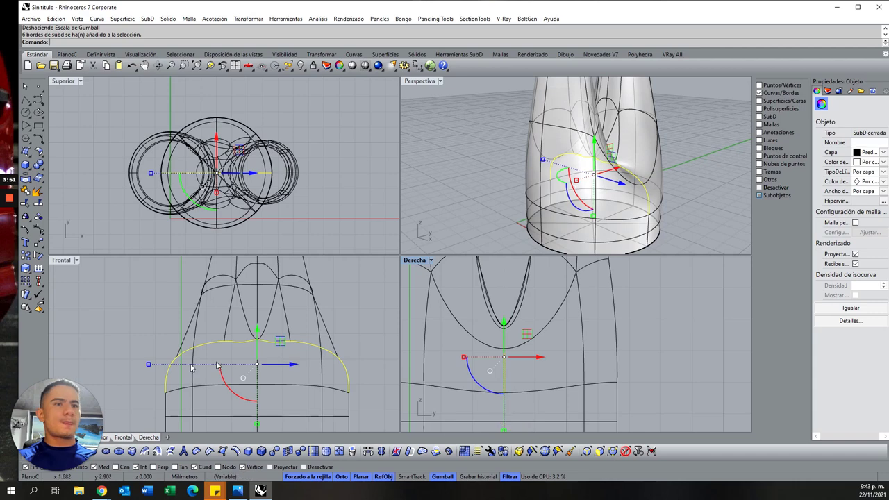
pyautogui.moveTo(148, 365); pyautogui.dragTo(178, 366)
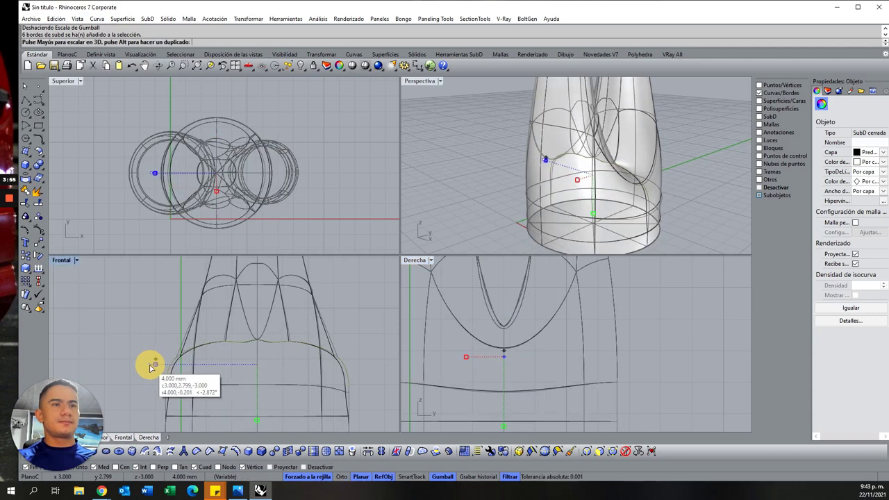
pyautogui.moveTo(178, 366); pyautogui.dragTo(150, 364)
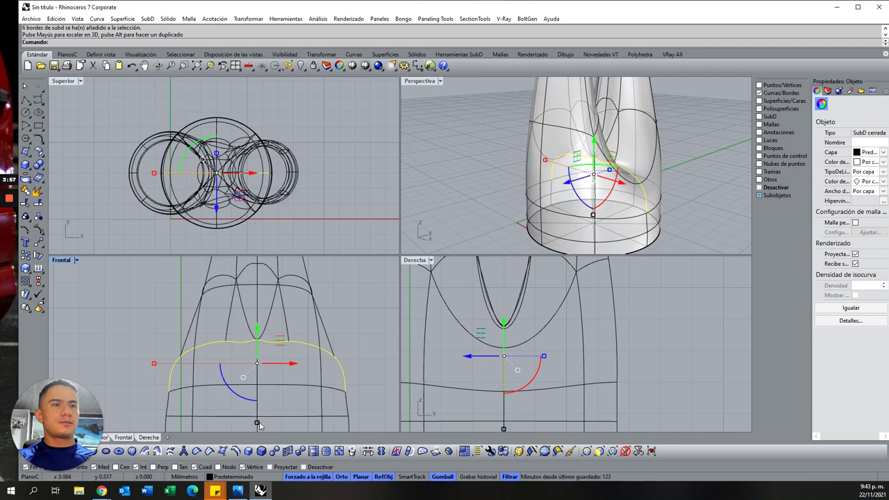
pyautogui.moveTo(258, 424); pyautogui.dragTo(258, 380)
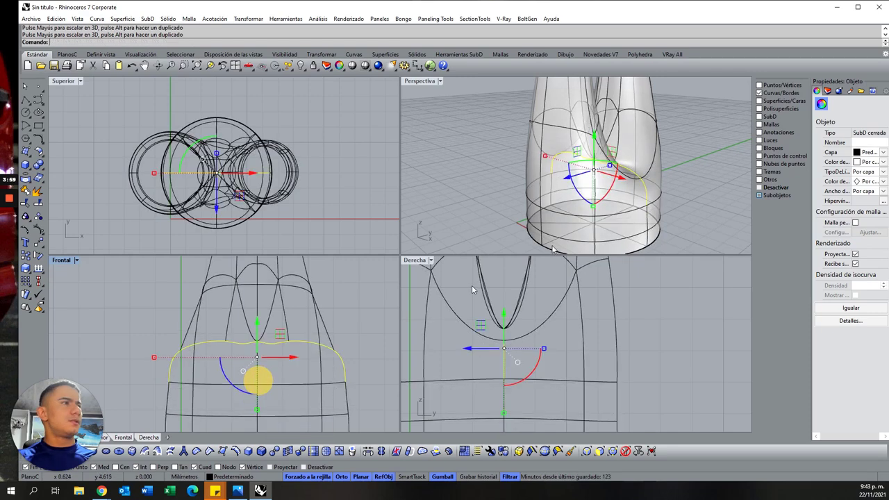
pyautogui.moveTo(598, 209); pyautogui.dragTo(548, 173, button='right')
pyautogui.scroll(-2, 549, 172)
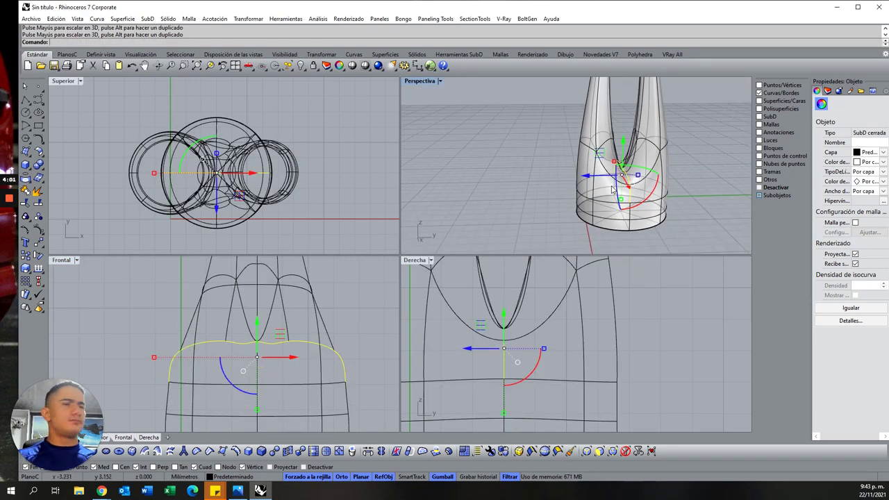
pyautogui.hotkey('ctrl', 'z')
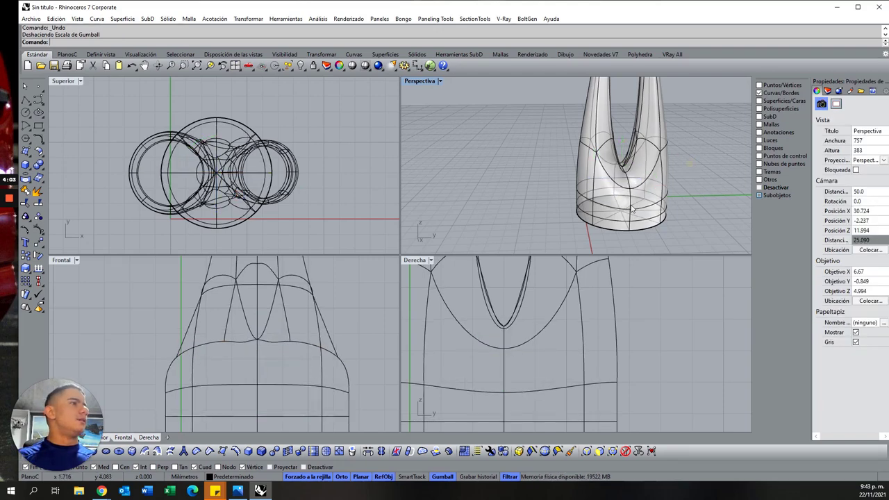
# Window-select the four fork edges and lower them by 1 mm
pyautogui.moveTo(618, 204); pyautogui.dragTo(673, 210, button='right')
pyautogui.scroll(-3, 332, 341)
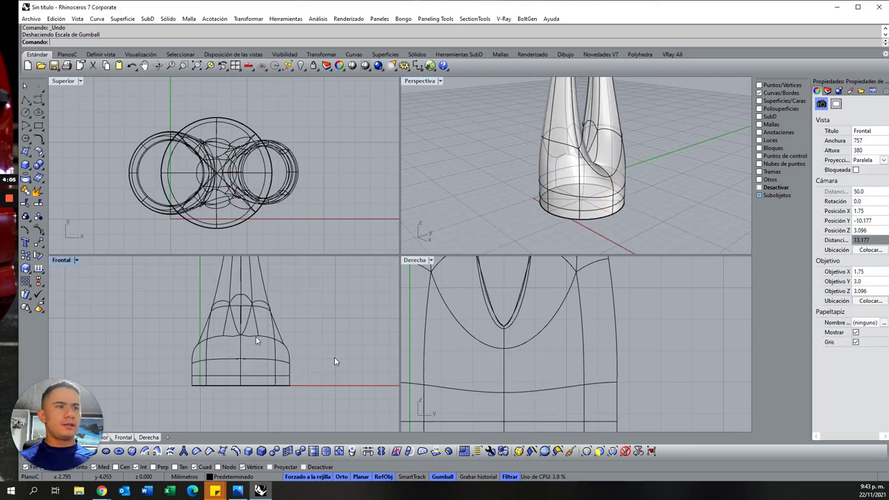
pyautogui.scroll(-3, 500, 326)
pyautogui.moveTo(510, 347); pyautogui.dragTo(510, 369)
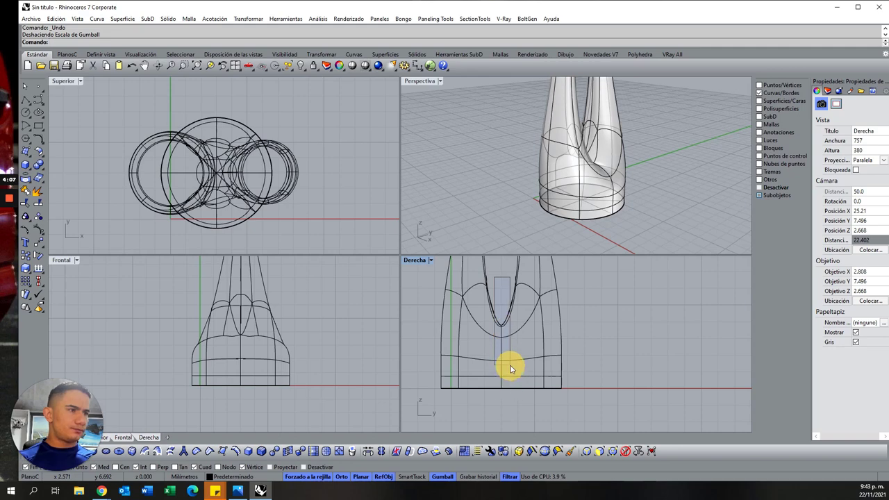
pyautogui.click(507, 352)
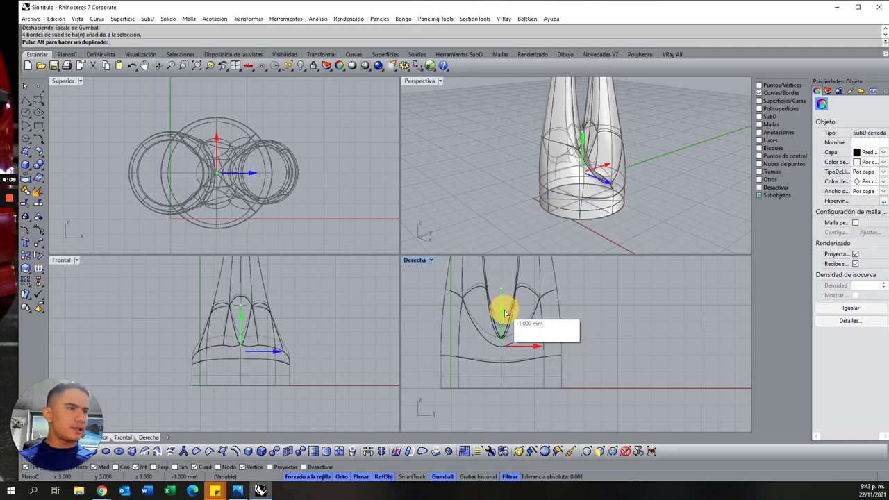
pyautogui.moveTo(505, 318); pyautogui.dragTo(506, 314)
# Clear the selection and fit the whole lamp in view
pyautogui.click(672, 215)
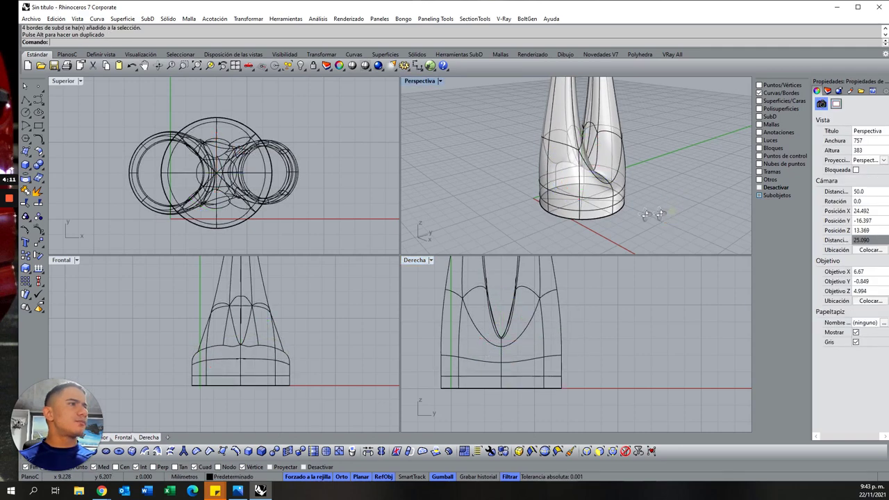
pyautogui.moveTo(672, 216); pyautogui.dragTo(639, 208, button='right')
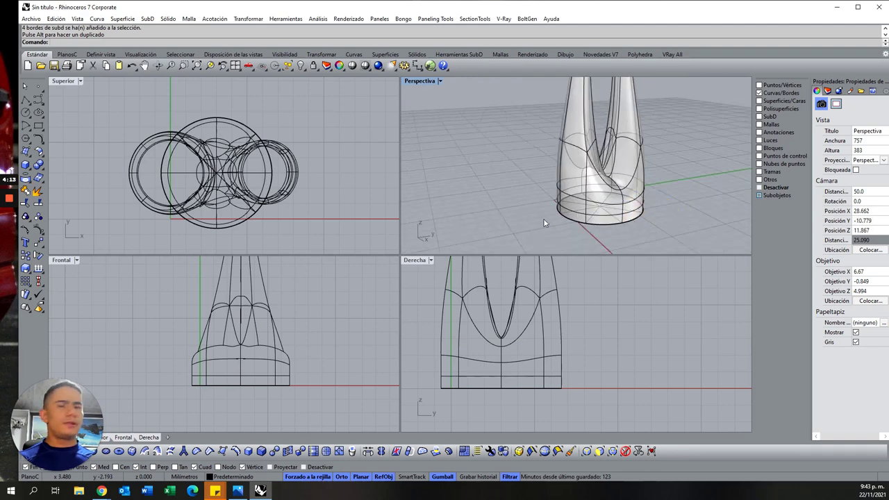
pyautogui.hotkey('ctrl', 'alt', 'e')
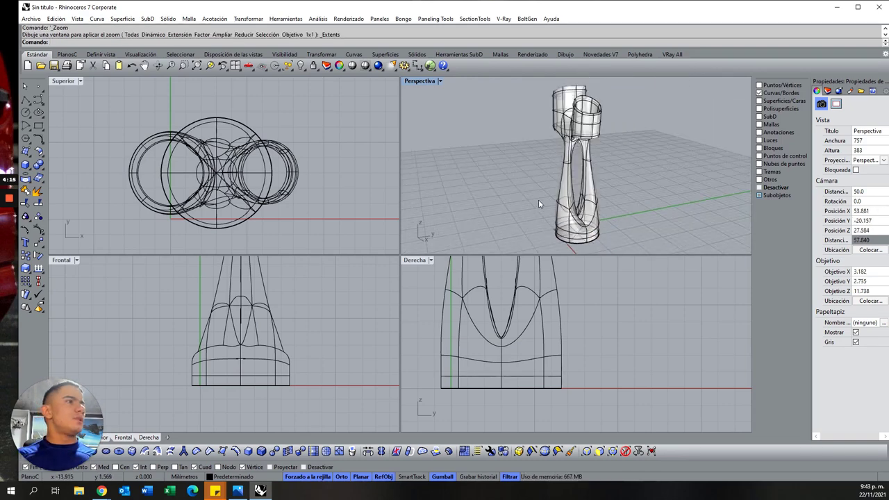
# Select edges where the cups meet the stem, nudge one 1 mm sideways, then undo
pyautogui.moveTo(538, 200); pyautogui.dragTo(595, 197, button='right')
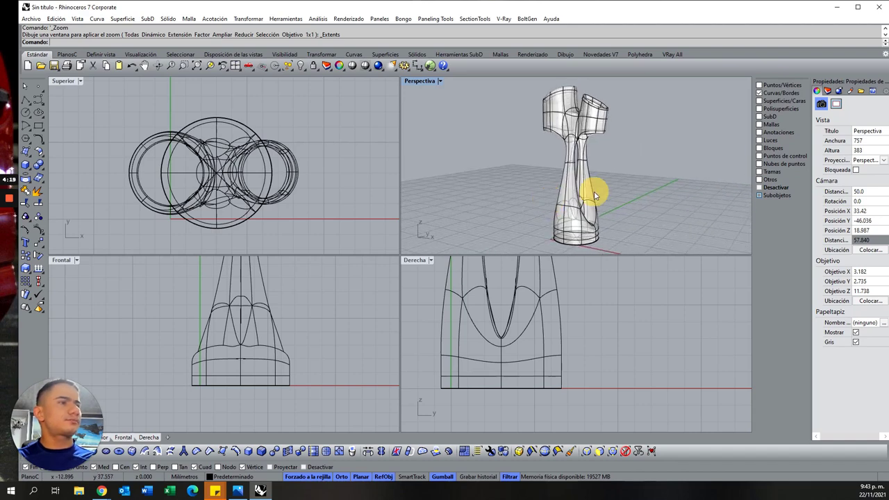
pyautogui.scroll(4, 553, 104)
pyautogui.scroll(3, 569, 139)
pyautogui.click(586, 160)
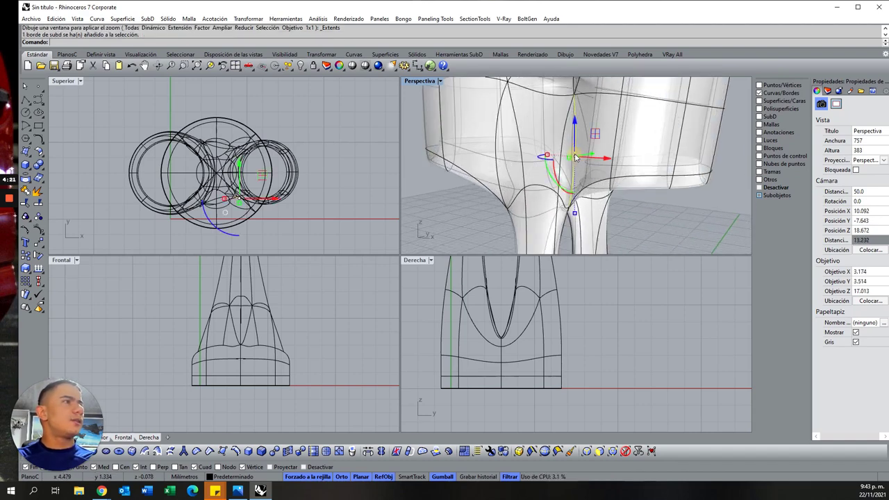
pyautogui.scroll(-3, 537, 298)
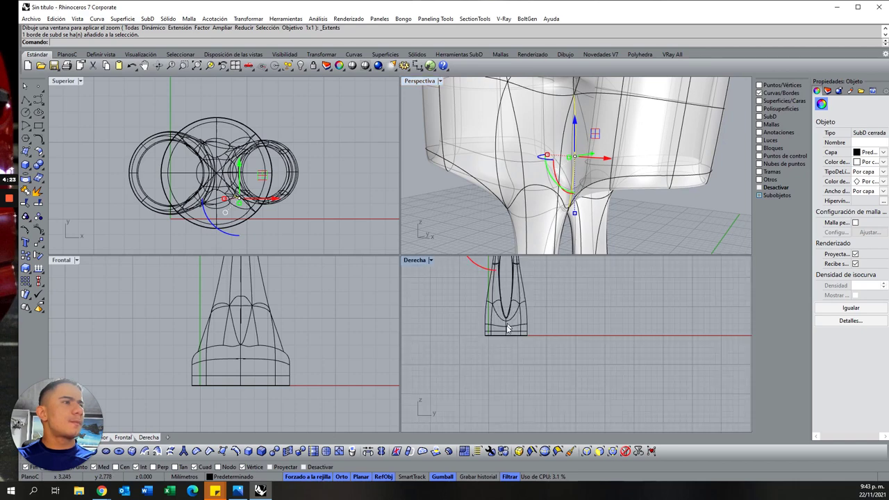
pyautogui.scroll(-3, 528, 313)
pyautogui.scroll(3, 518, 326)
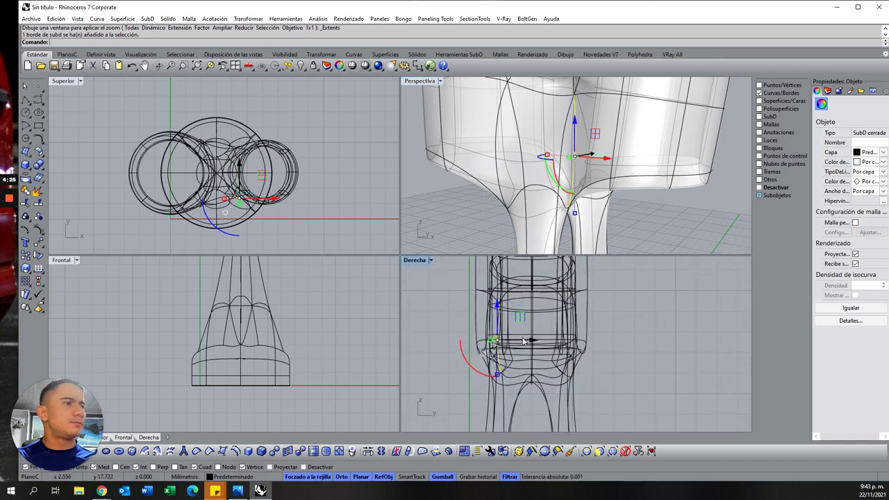
pyautogui.scroll(3, 519, 337)
pyautogui.click(517, 345)
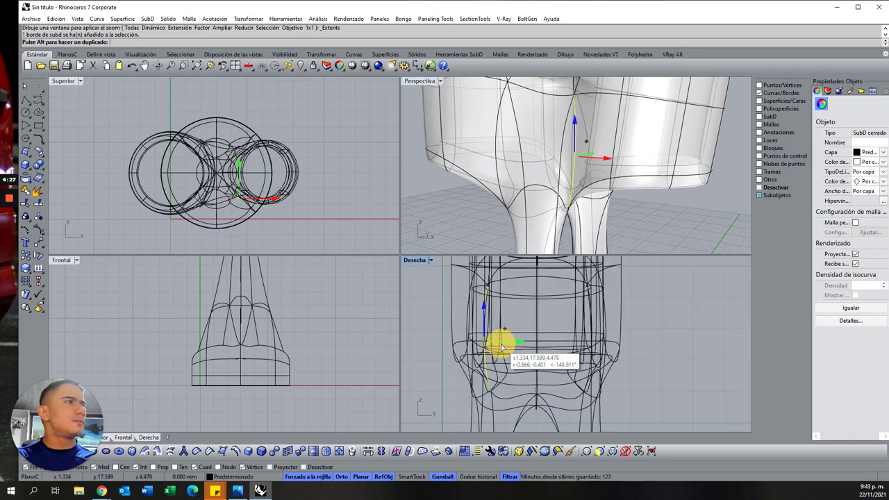
pyautogui.moveTo(517, 345); pyautogui.dragTo(565, 345)
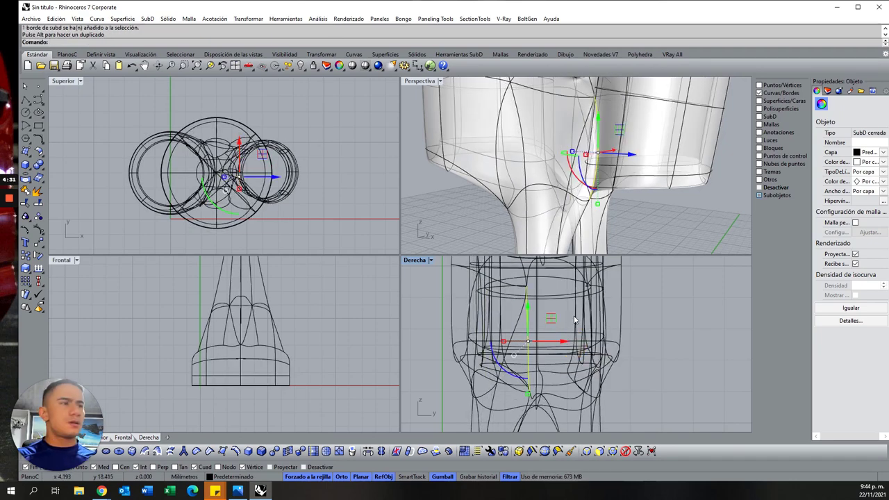
pyautogui.hotkey('ctrl', 'z')
# Shift an edge on the cup's underside sideways, check it, then undo the move
pyautogui.click(579, 144)
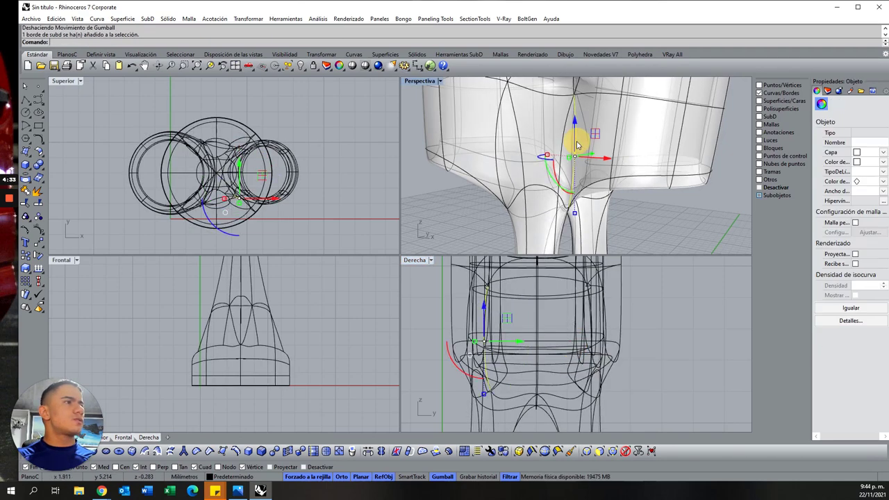
pyautogui.moveTo(523, 343); pyautogui.dragTo(506, 345)
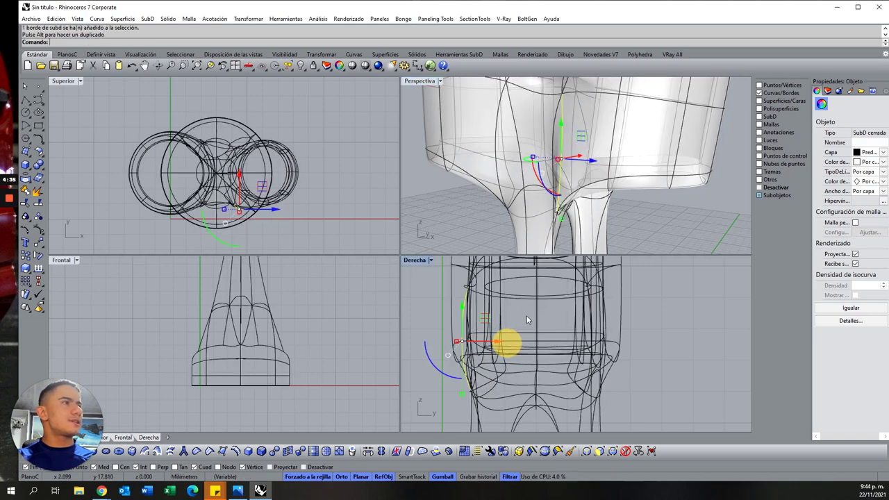
pyautogui.moveTo(571, 163)
pyautogui.mouseDown(button='right')
pyautogui.moveTo(710, 137)
pyautogui.moveTo(630, 169)
pyautogui.mouseUp(button='right')
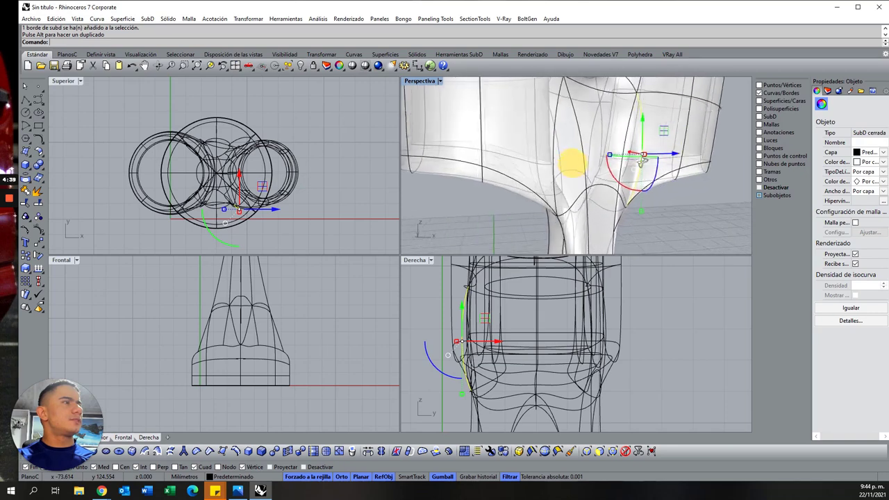
pyautogui.hotkey('ctrl', 'z')
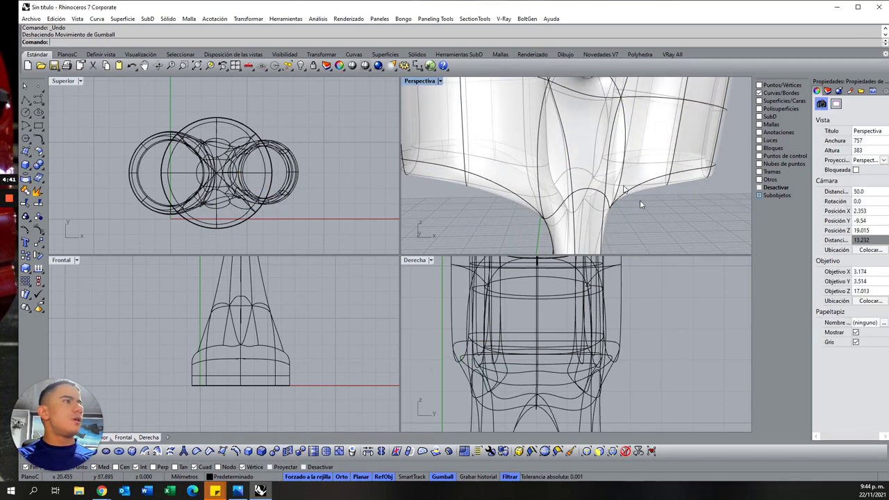
# Filter selection to SubD faces, scale two cup-stem faces, and compare with the wooden lamp photo
pyautogui.moveTo(640, 200); pyautogui.dragTo(605, 212, button='right')
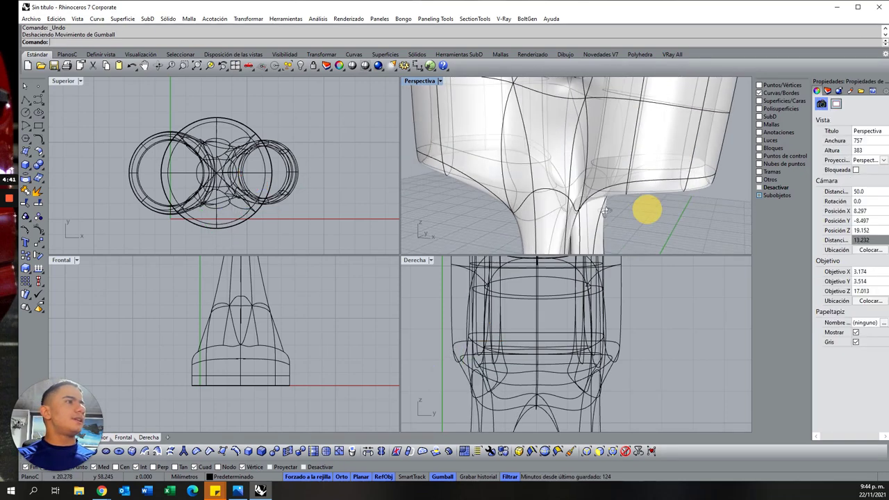
pyautogui.click(781, 94)
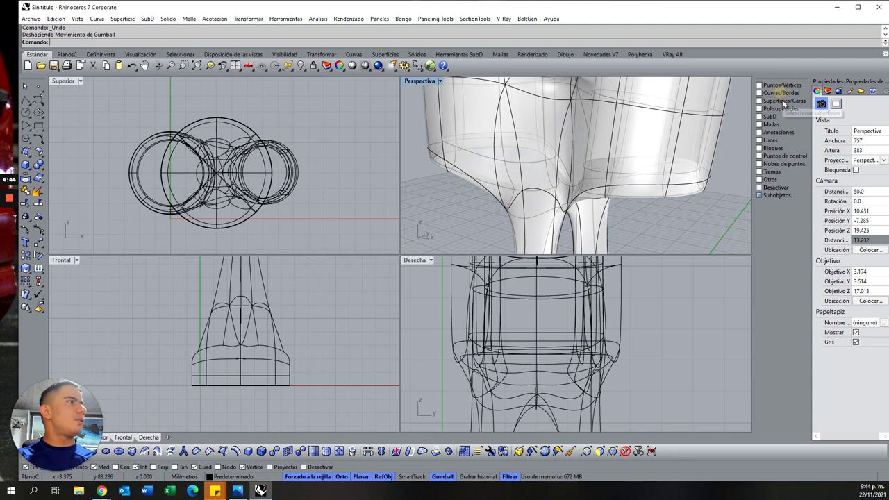
pyautogui.click(569, 161)
pyautogui.moveTo(685, 174); pyautogui.dragTo(685, 178, button='right')
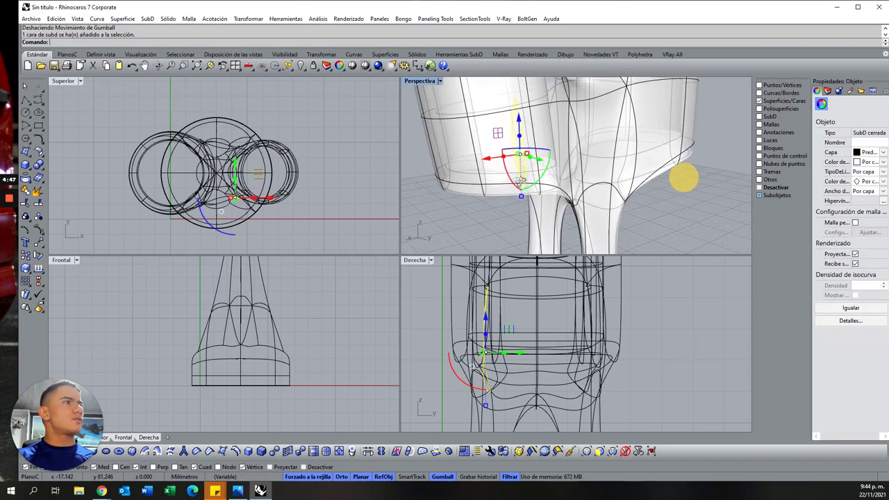
pyautogui.keyDown('shift'); pyautogui.click(576, 169); pyautogui.keyUp('shift')
pyautogui.moveTo(606, 178); pyautogui.dragTo(611, 194, button='right')
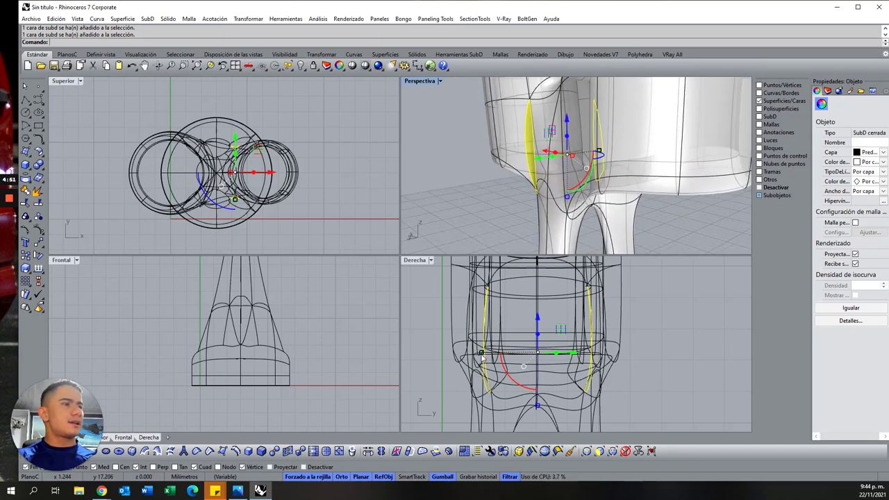
pyautogui.moveTo(483, 355); pyautogui.dragTo(469, 358)
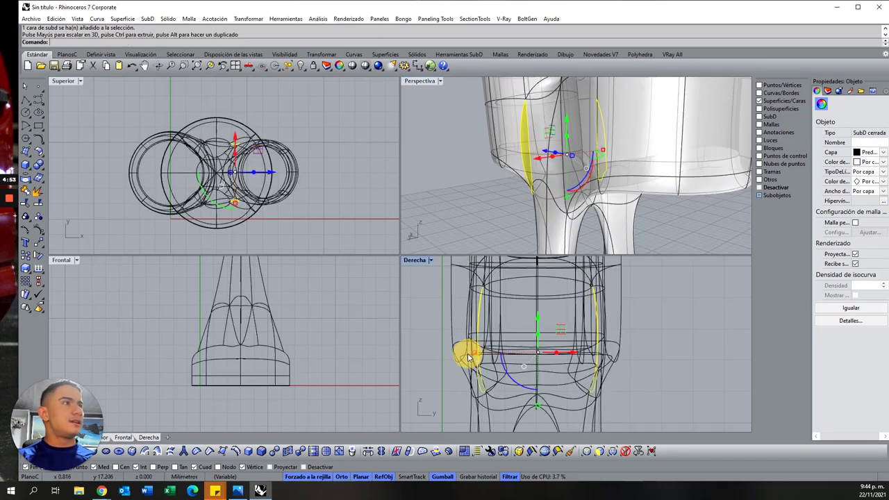
pyautogui.moveTo(498, 186); pyautogui.dragTo(676, 170, button='right')
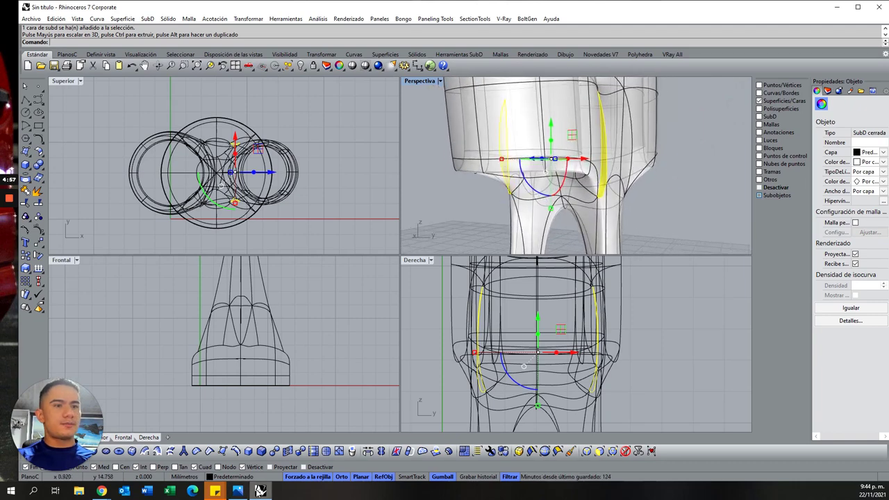
pyautogui.click(240, 492)
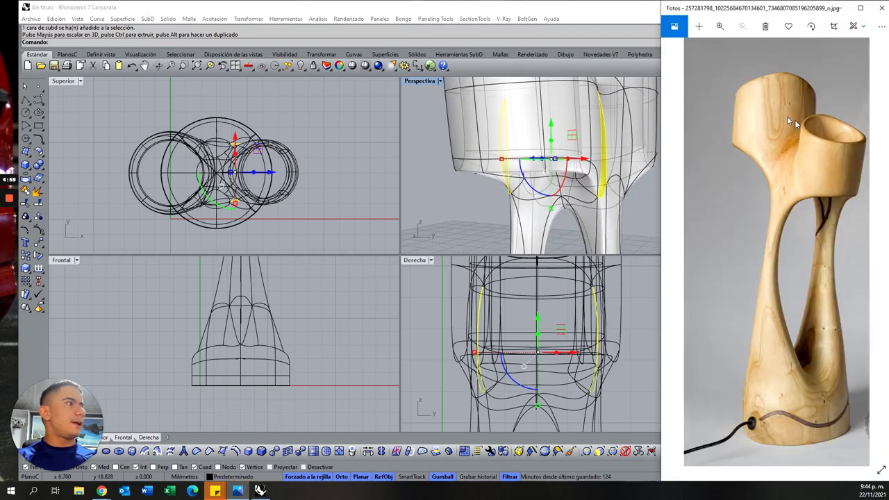
# Back in Rhino, undo and redo the face scaling to keep it
pyautogui.click(587, 12)
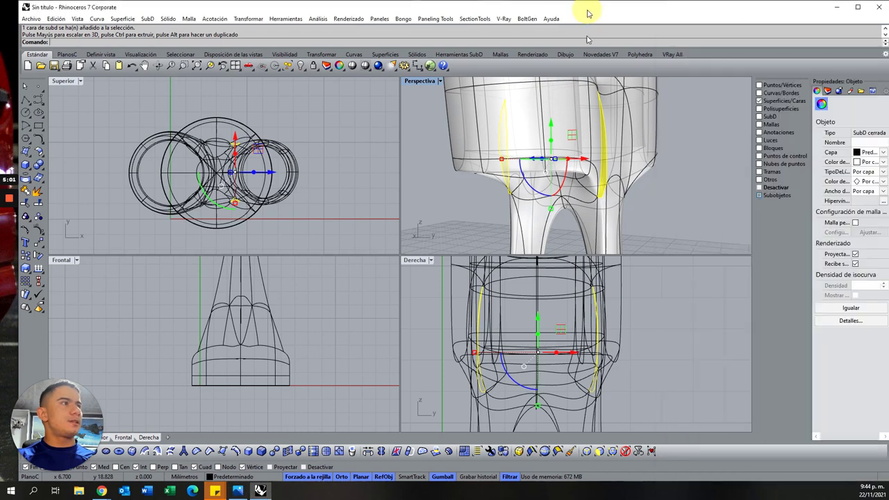
pyautogui.moveTo(629, 185); pyautogui.dragTo(616, 184, button='right')
pyautogui.hotkey('ctrl', 'z')
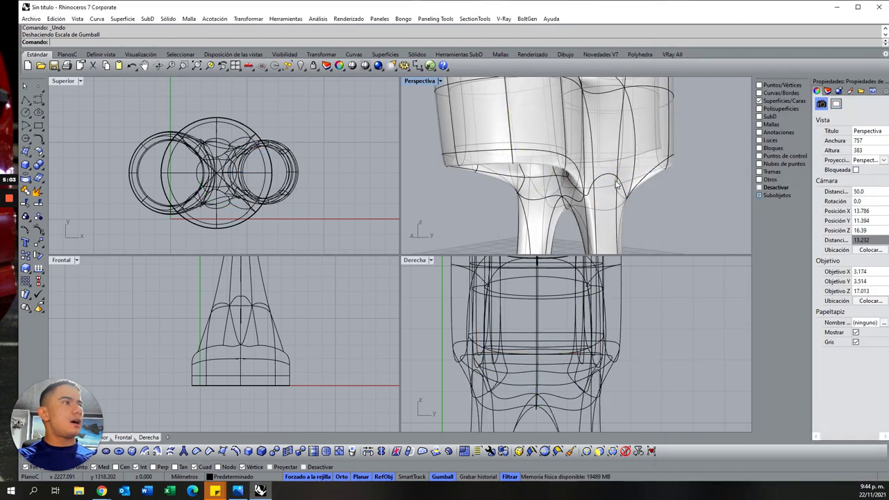
pyautogui.hotkey('ctrl', 'y')
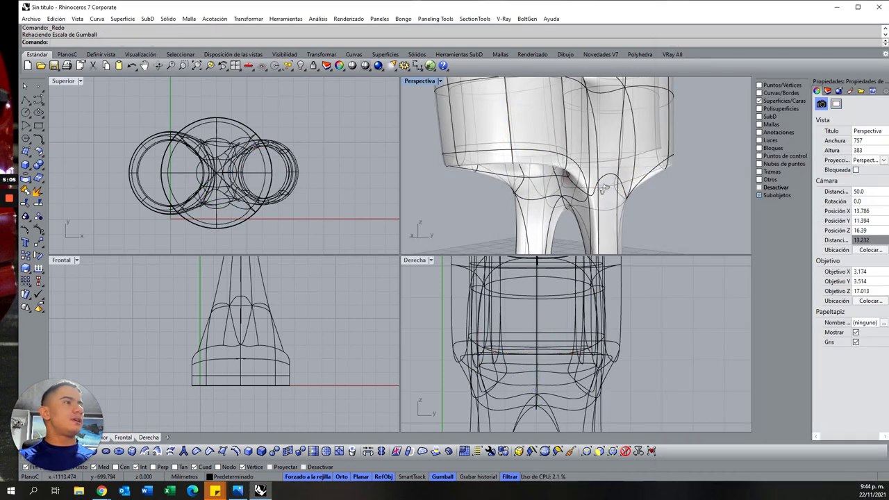
# Zoom extents in the Perspective, Top, Front and Right viewports to frame the whole lamp
pyautogui.moveTo(616, 184)
pyautogui.mouseDown(button='right')
pyautogui.moveTo(479, 195)
pyautogui.moveTo(526, 193)
pyautogui.mouseUp(button='right')
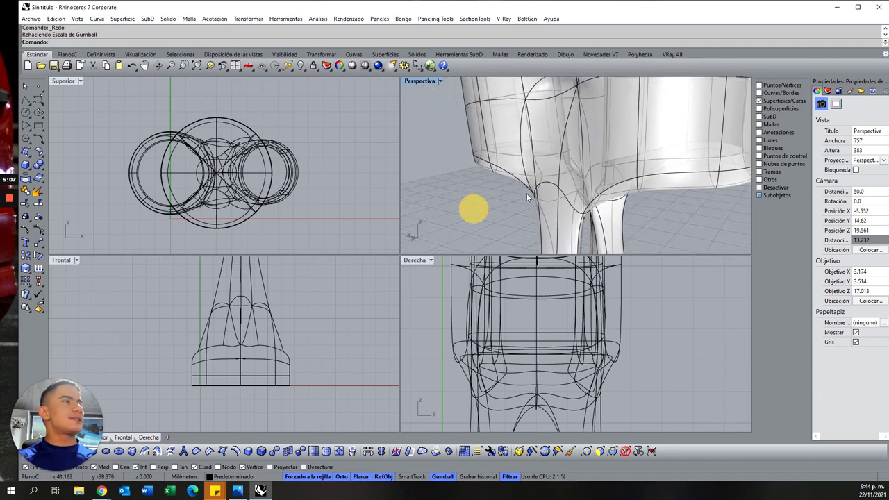
pyautogui.scroll(-5, 527, 193)
pyautogui.moveTo(580, 162)
pyautogui.mouseDown(button='right')
pyautogui.moveTo(651, 162)
pyautogui.moveTo(510, 194)
pyautogui.mouseUp(button='right')
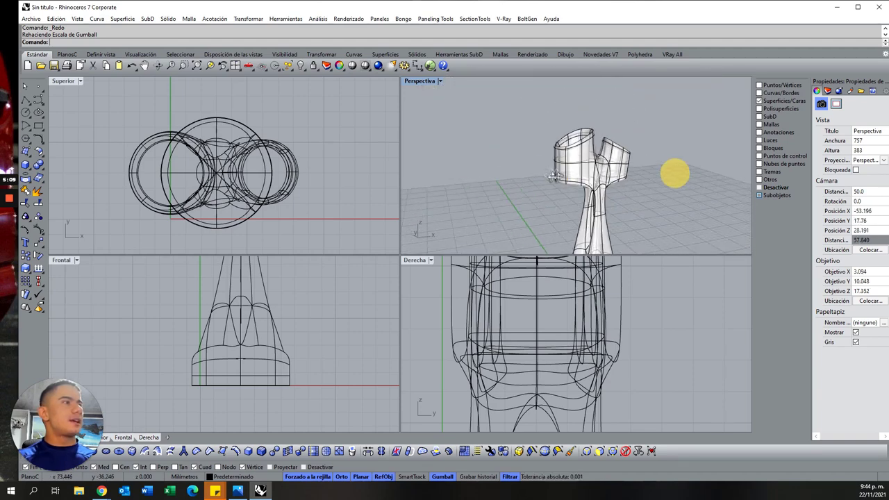
pyautogui.scroll(2, 530, 206)
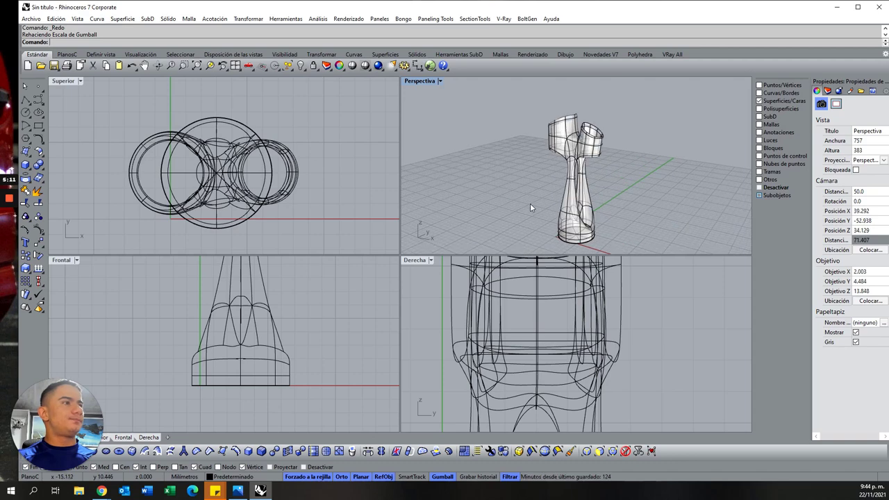
pyautogui.hotkey('ctrl', 'shift', 'e')
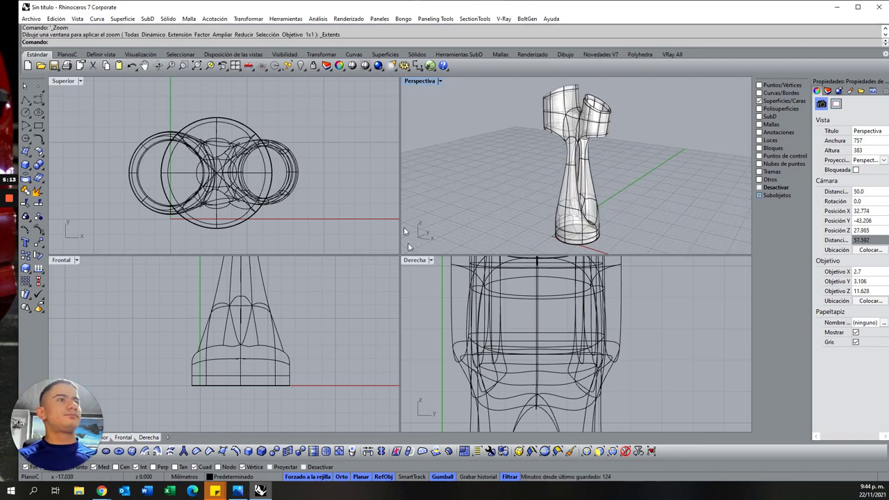
pyautogui.rightClick(321, 165)
pyautogui.rightClick(346, 310)
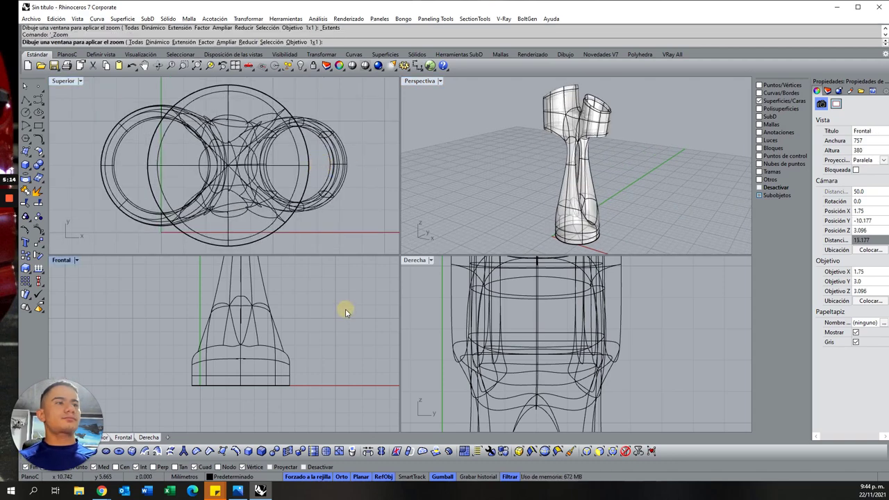
pyautogui.rightClick(416, 307)
pyautogui.moveTo(616, 162); pyautogui.dragTo(600, 170, button='right')
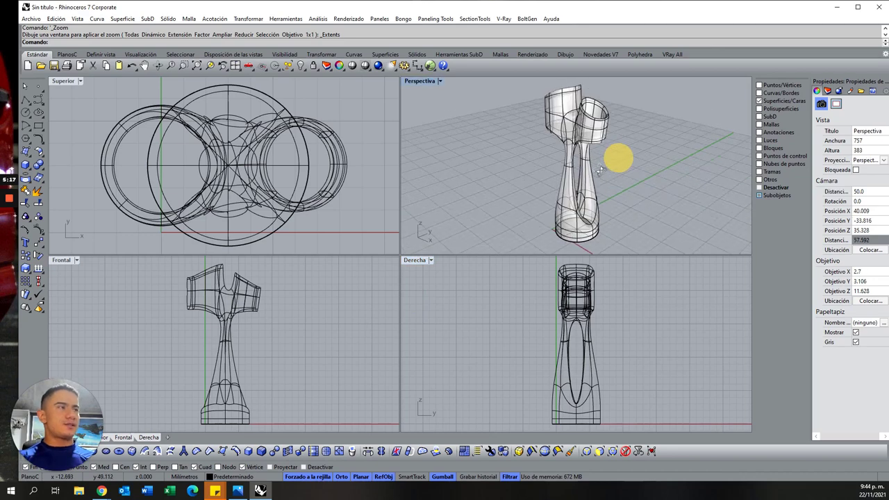
# View the wooden two-cup lamp photo in Windows Photos, then zoom the Top viewport out
pyautogui.click(237, 492)
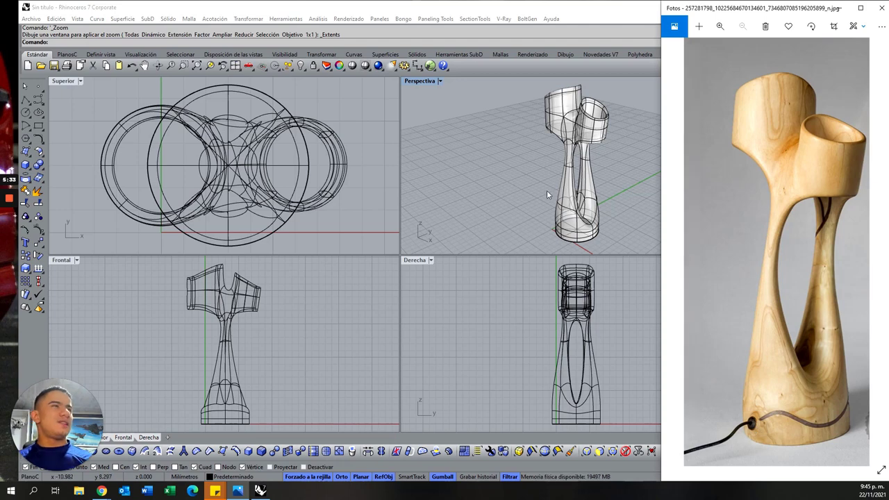
pyautogui.click(125, 104)
pyautogui.scroll(-5, 153, 145)
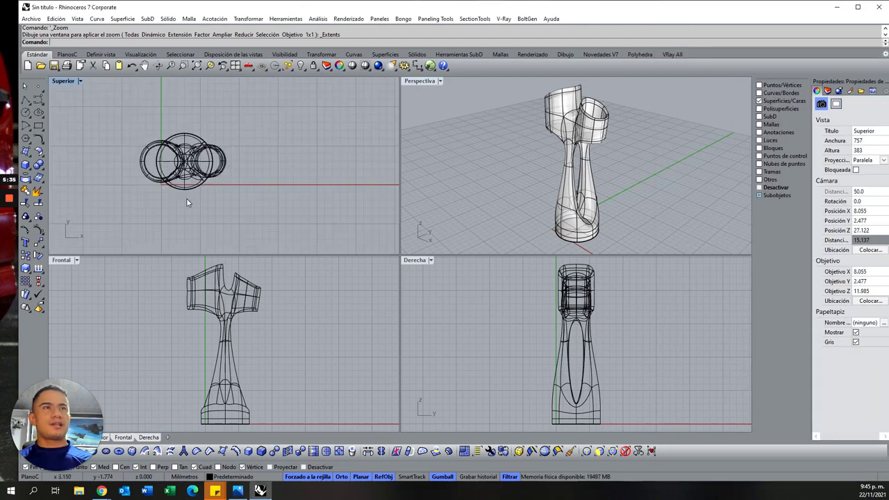
pyautogui.scroll(-4, 195, 187)
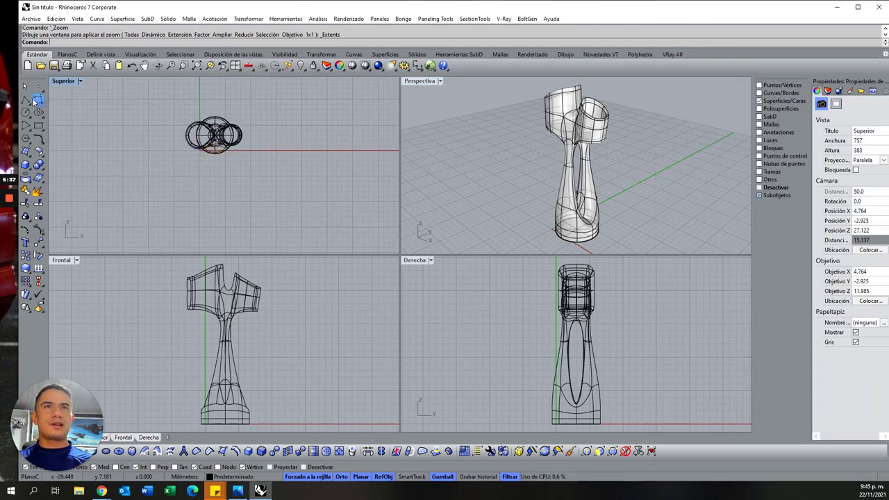
# Draw a six-point open freeform curve beside the lamp base in the Top view
pyautogui.click(38, 101)
pyautogui.click(149, 186)
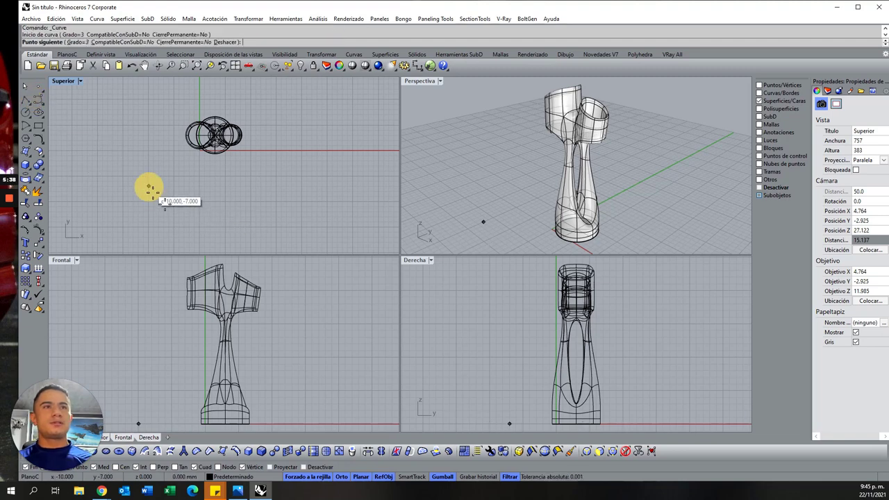
pyautogui.click(218, 221)
pyautogui.click(308, 182)
pyautogui.click(306, 115)
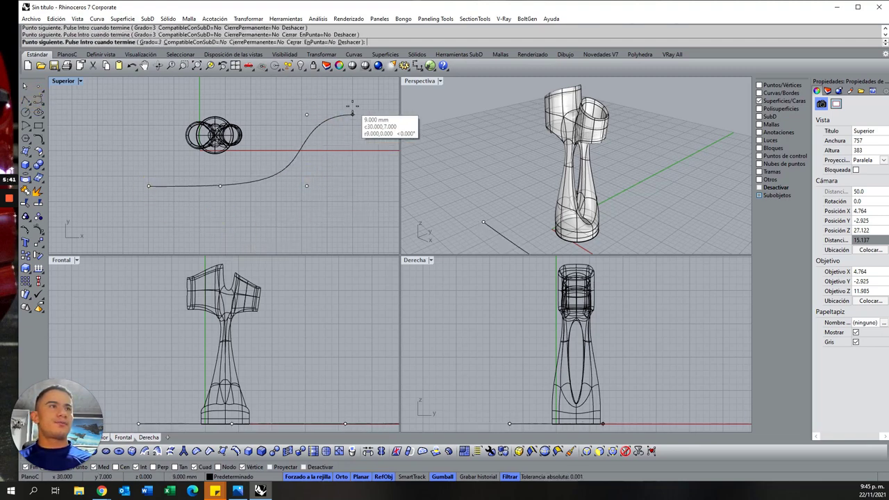
pyautogui.click(352, 114)
pyautogui.click(352, 207)
pyautogui.rightClick(324, 208)
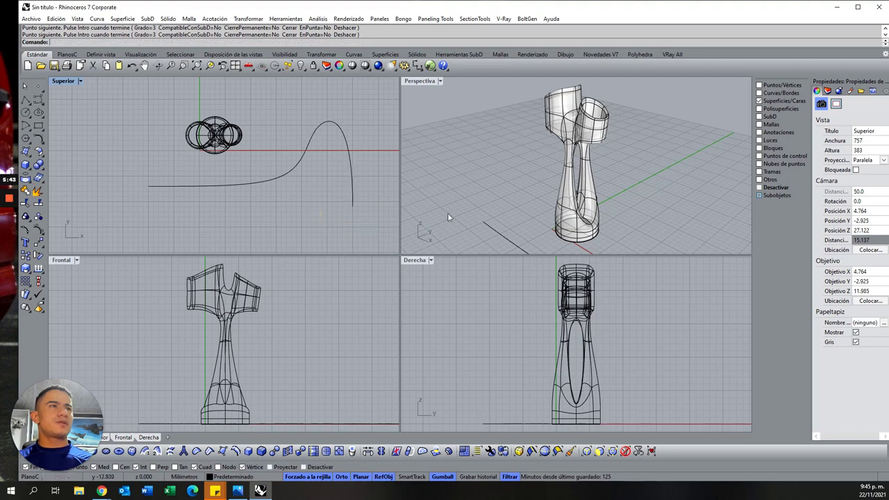
# Make all object types selectable again and select the new curve
pyautogui.scroll(-5, 464, 160)
pyautogui.scroll(-3, 463, 160)
pyautogui.scroll(4, 487, 184)
pyautogui.click(497, 193)
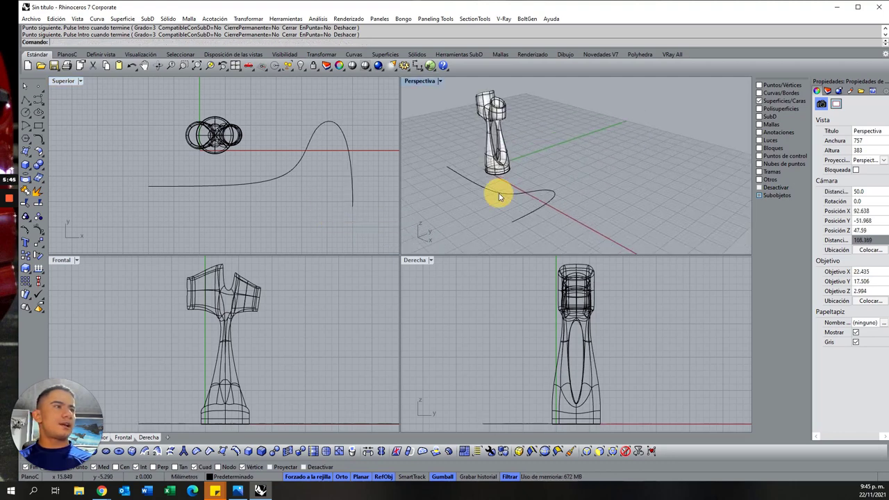
pyautogui.click(504, 195)
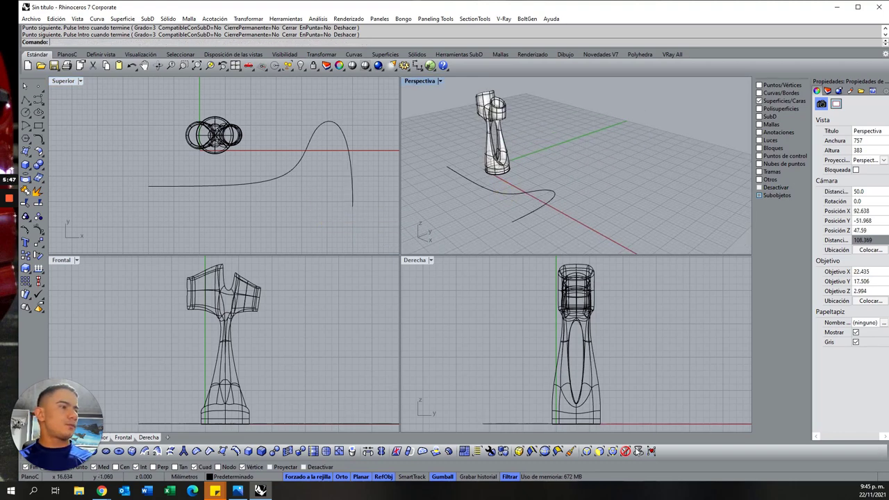
pyautogui.click(625, 451)
pyautogui.click(515, 195)
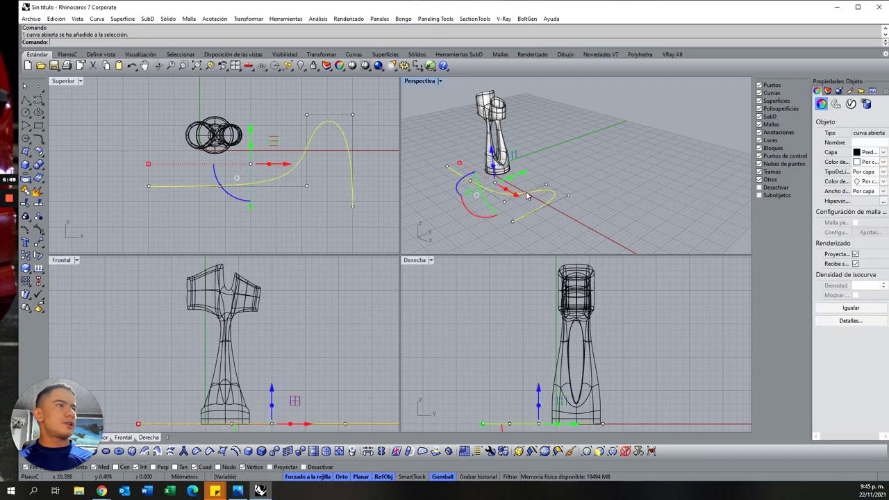
pyautogui.scroll(2, 550, 171)
# Raise two of the curve's control points in the Front view so it bends upward
pyautogui.click(557, 180)
pyautogui.moveTo(313, 395); pyautogui.dragTo(284, 348, button='right')
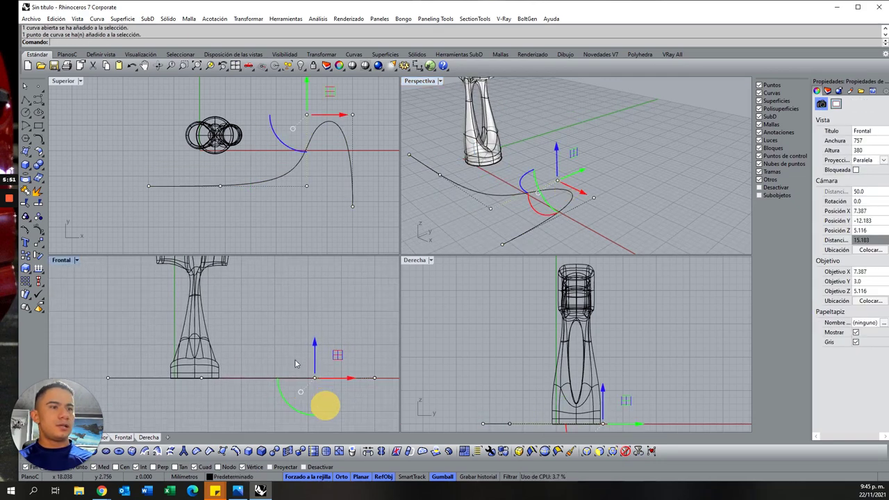
pyautogui.moveTo(314, 346); pyautogui.dragTo(317, 327)
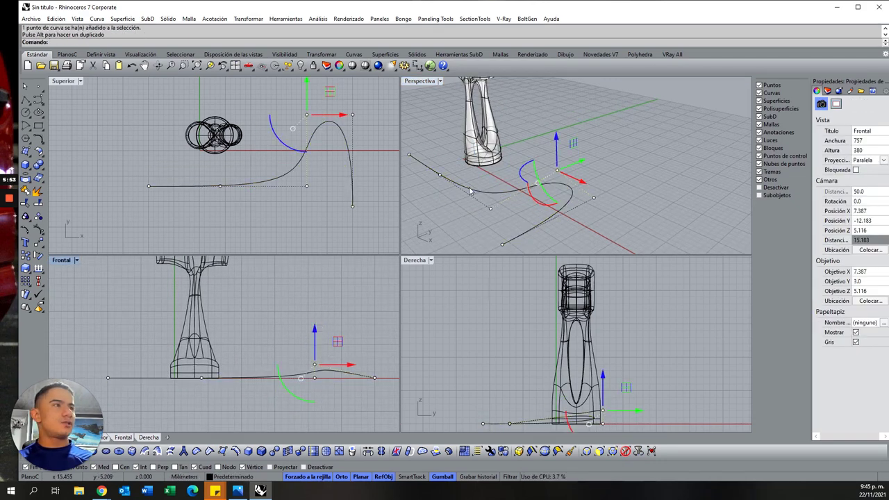
pyautogui.click(436, 171)
pyautogui.moveTo(201, 352); pyautogui.dragTo(202, 331)
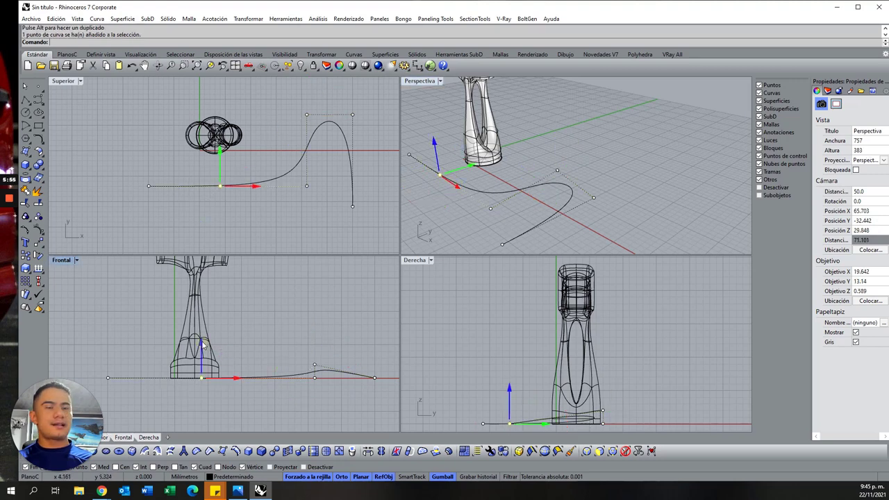
pyautogui.click(308, 376)
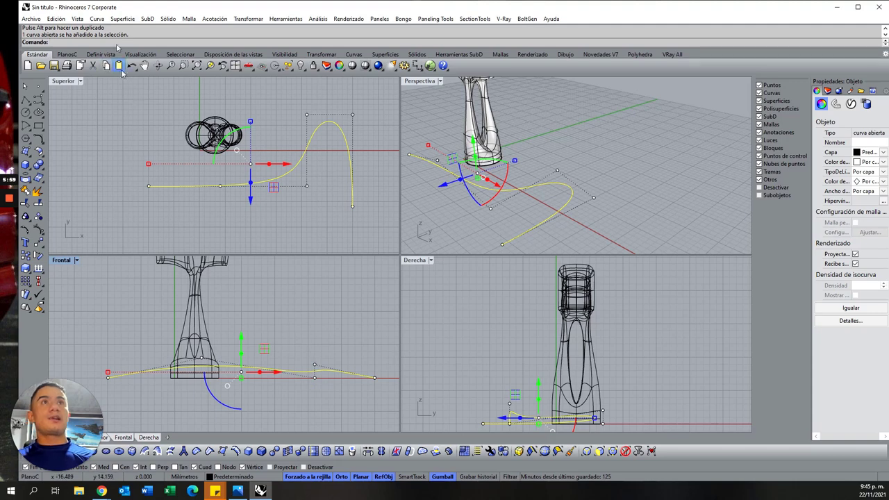
# Build a pipe along the curve with Solid > Pipe, accepting the default radii
pyautogui.click(168, 18)
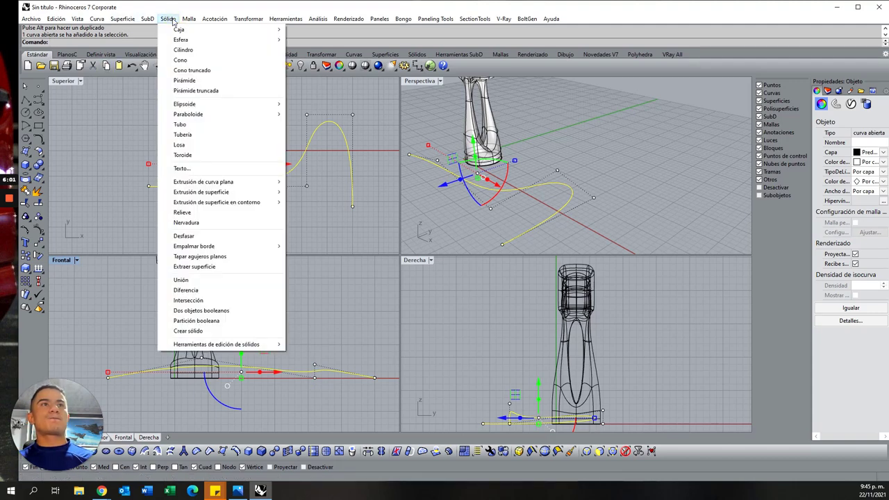
pyautogui.click(195, 136)
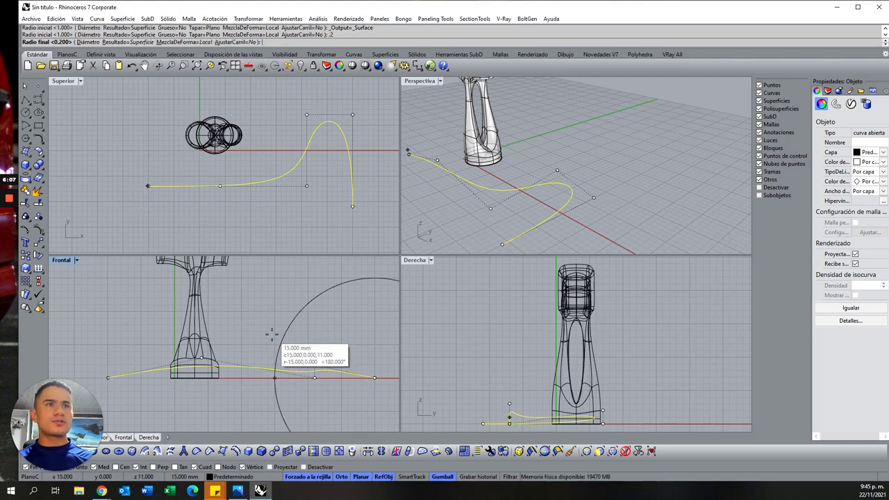
pyautogui.press('Return')
pyautogui.press('Return')
pyautogui.press('Return')
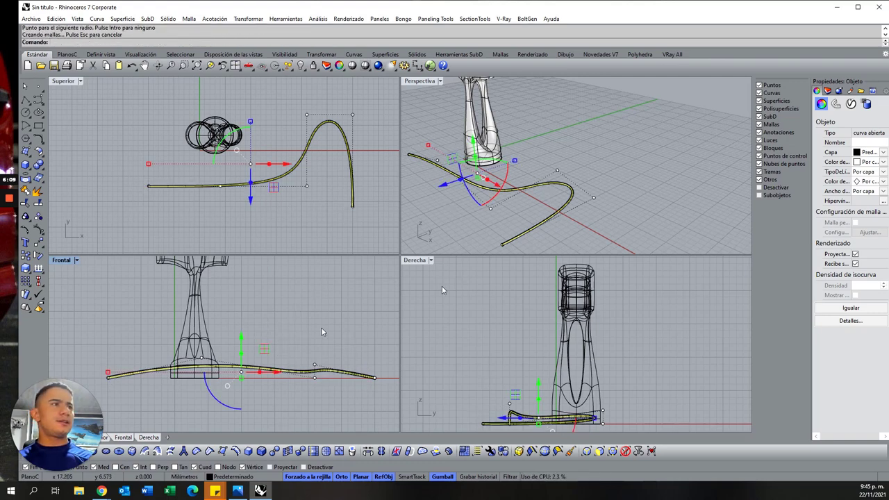
pyautogui.click(667, 149)
pyautogui.scroll(3, 513, 248)
pyautogui.moveTo(511, 248)
pyautogui.mouseDown(button='right')
pyautogui.moveTo(582, 153)
pyautogui.moveTo(546, 178)
pyautogui.moveTo(537, 169)
pyautogui.moveTo(552, 159)
pyautogui.moveTo(546, 201)
pyautogui.mouseUp(button='right')
# Delete the pipe and select its guide curve
pyautogui.click(547, 201)
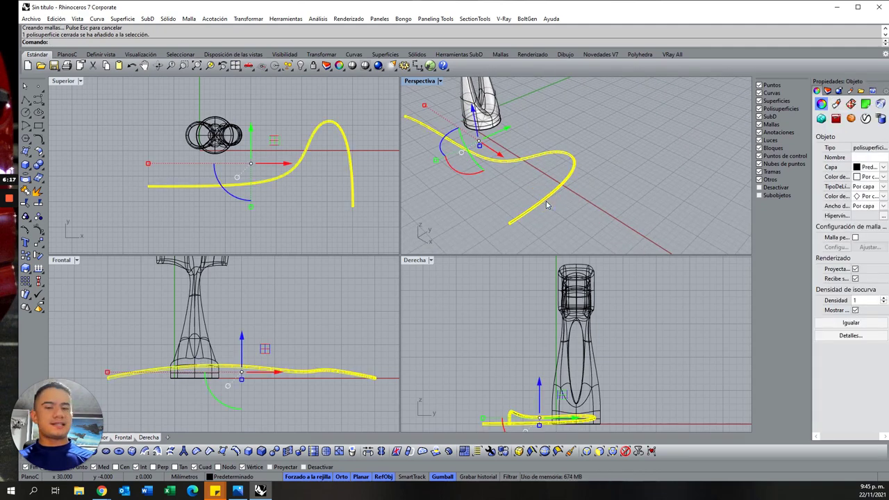
pyautogui.press('Delete')
pyautogui.click(547, 200)
# Delete the guide curve, zoom extents in Perspective, and recentre the Top view on the cup circles
pyautogui.press('Delete')
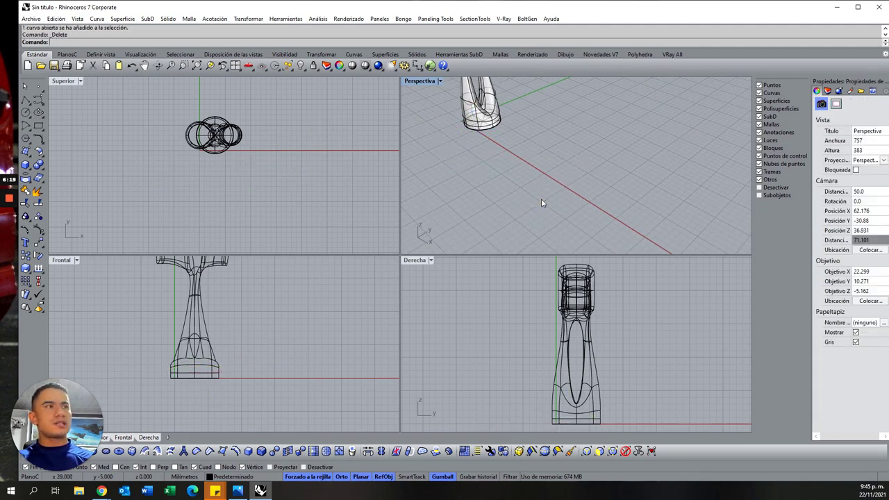
pyautogui.hotkey('ctrl', 'shift', 'e')
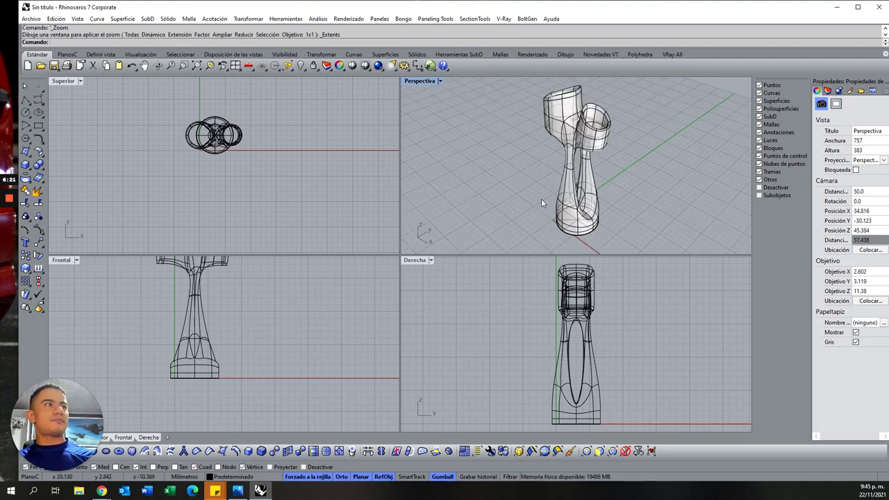
pyautogui.moveTo(584, 221); pyautogui.dragTo(577, 209, button='right')
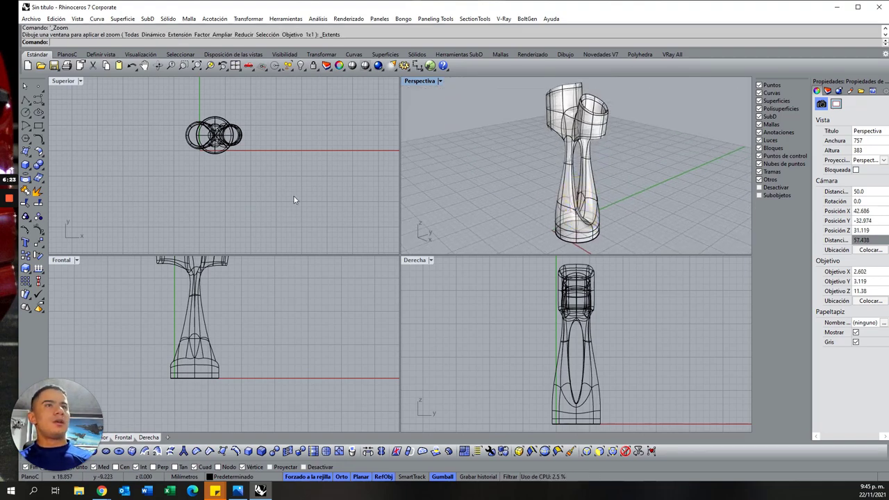
pyautogui.moveTo(293, 200); pyautogui.dragTo(313, 207, button='right')
pyautogui.scroll(5, 313, 205)
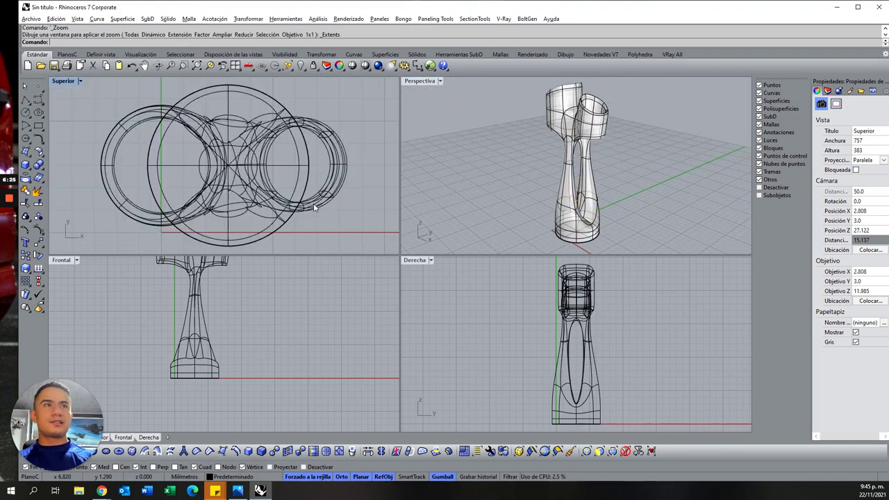
pyautogui.scroll(-2, 312, 306)
pyautogui.click(512, 321)
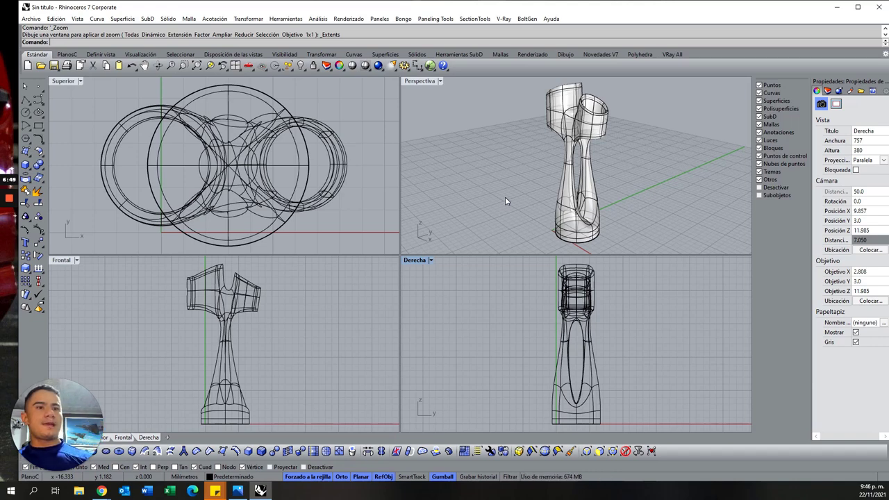
pyautogui.click(243, 491)
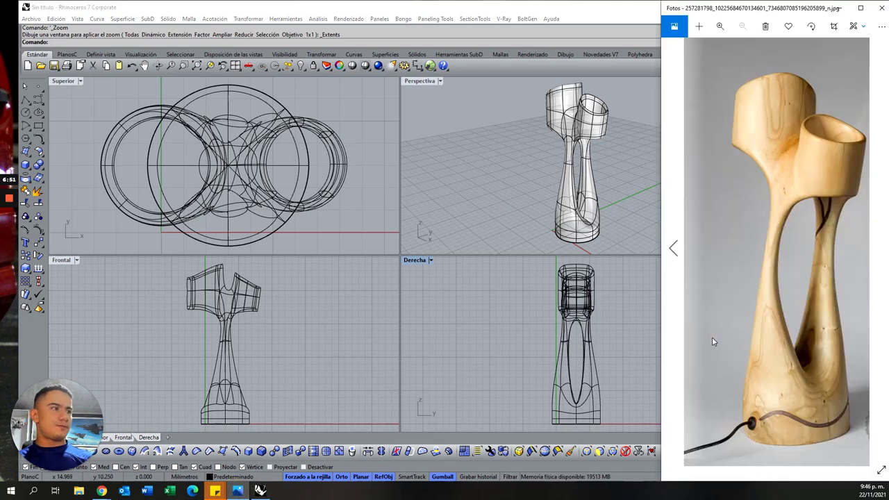
pyautogui.press('Left')
pyautogui.press('Right')
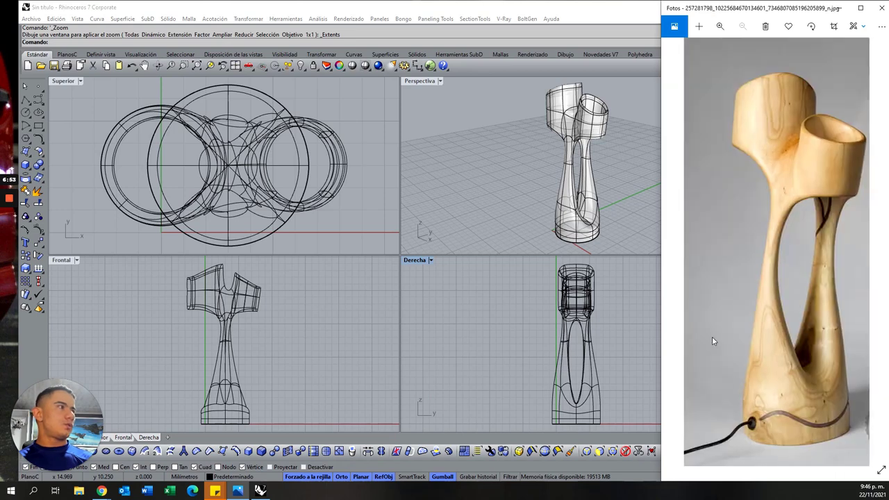
pyautogui.press('Right')
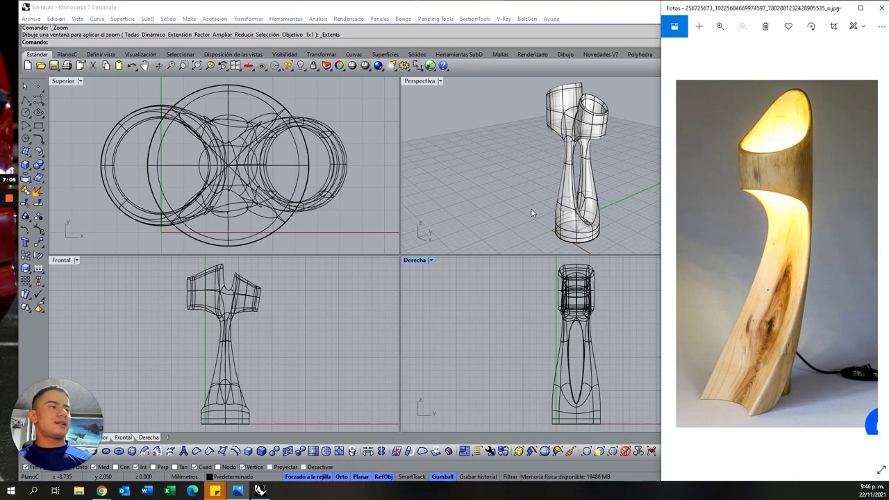
pyautogui.moveTo(536, 212); pyautogui.dragTo(562, 214, button='right')
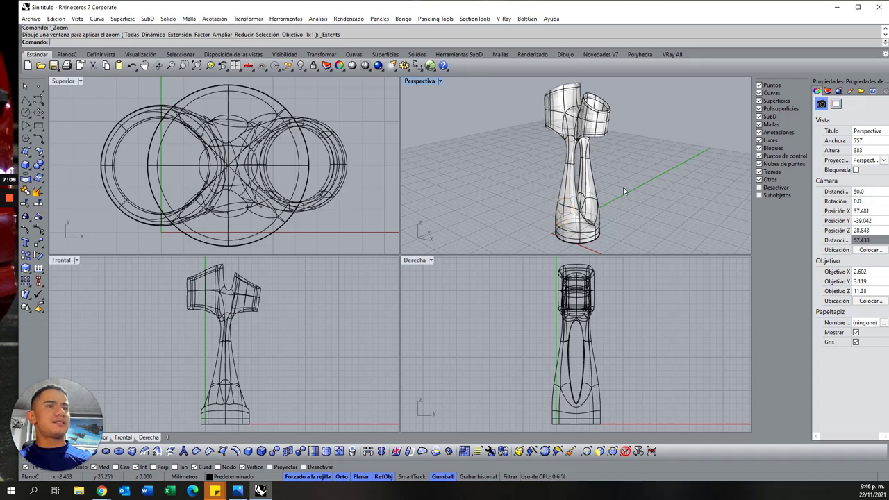
# Preview the Perspective view as Rendered, then switch it to Semi-transparent and orbit the lamp
pyautogui.click(439, 81)
pyautogui.click(476, 92)
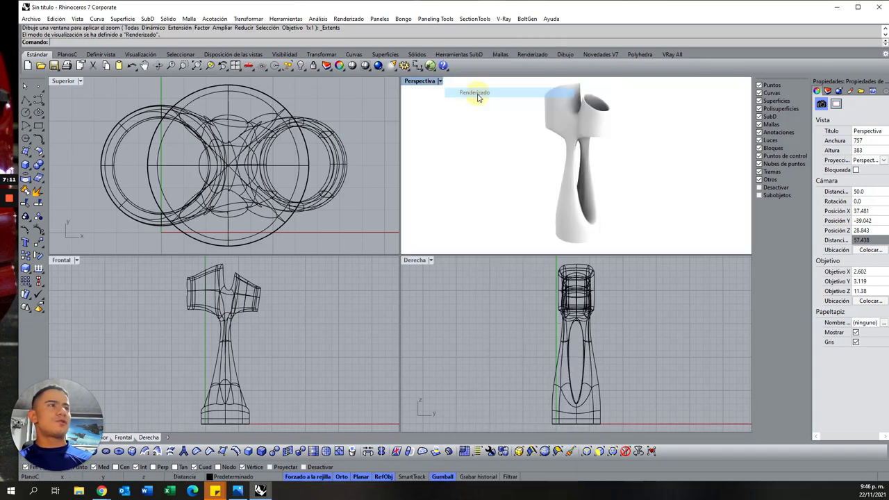
pyautogui.click(439, 82)
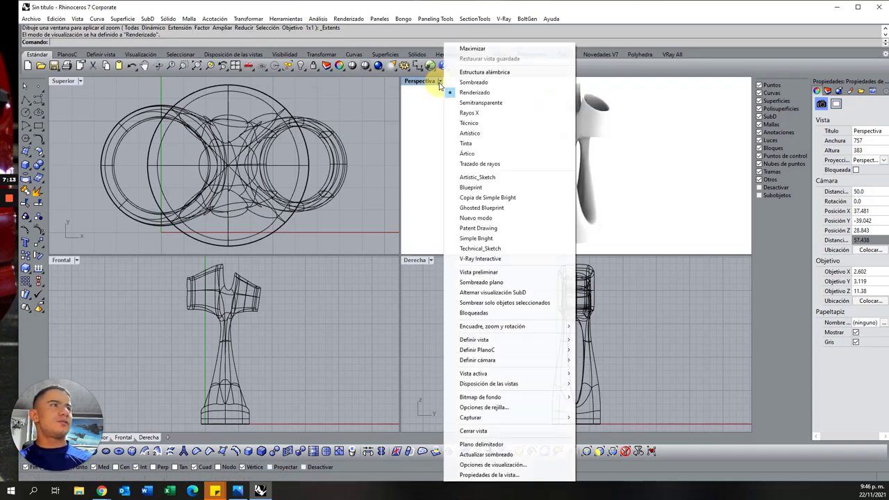
pyautogui.click(477, 103)
pyautogui.moveTo(566, 183); pyautogui.dragTo(561, 180, button='right')
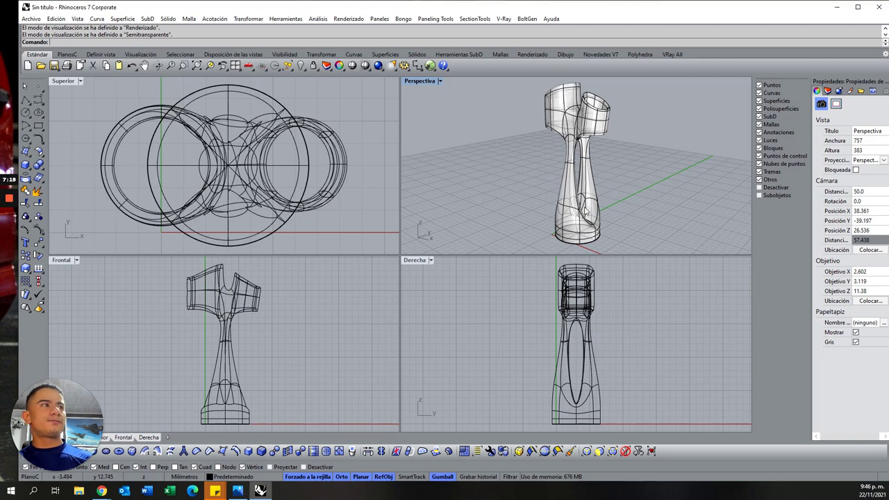
pyautogui.moveTo(584, 203)
pyautogui.mouseDown(button='right')
pyautogui.moveTo(563, 198)
pyautogui.moveTo(530, 238)
pyautogui.moveTo(544, 234)
pyautogui.mouseUp(button='right')
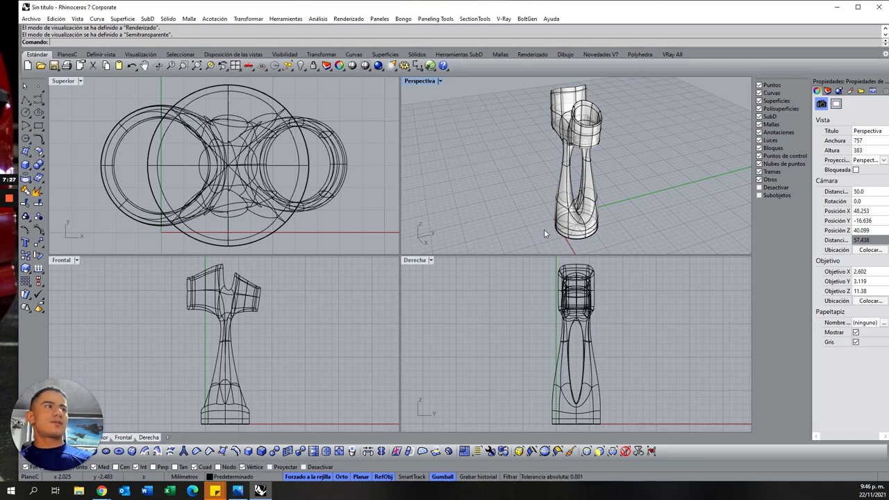
pyautogui.moveTo(587, 215); pyautogui.dragTo(629, 193, button='right')
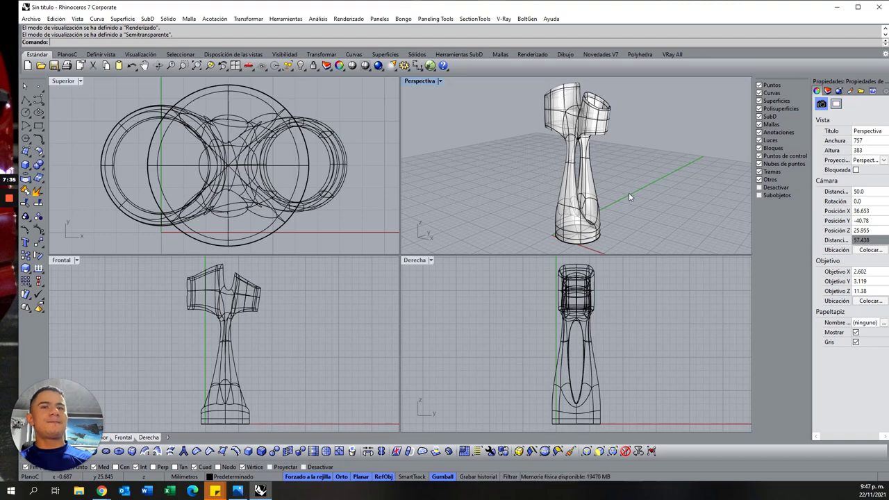
pyautogui.moveTo(101, 491)
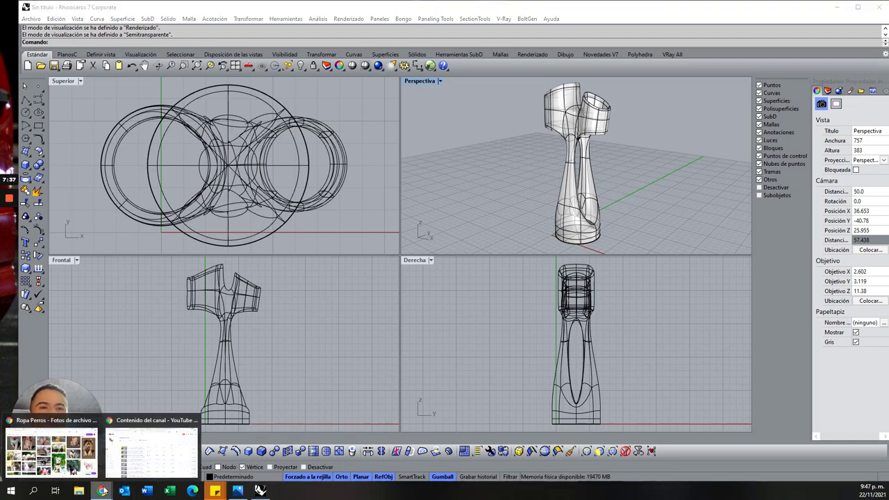
# Cycle through the blog, Facebook and YouTube Studio tabs in Chrome, ending on the tutorials blog
pyautogui.click(133, 461)
pyautogui.click(35, 6)
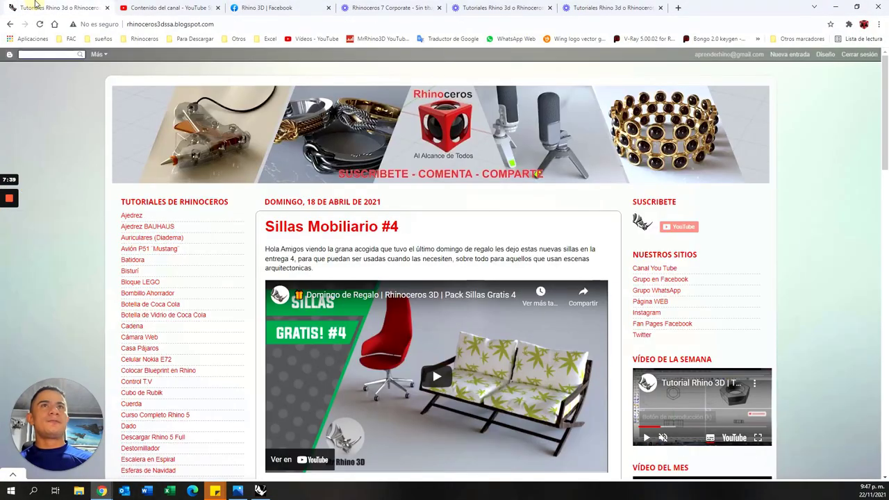
pyautogui.click(281, 7)
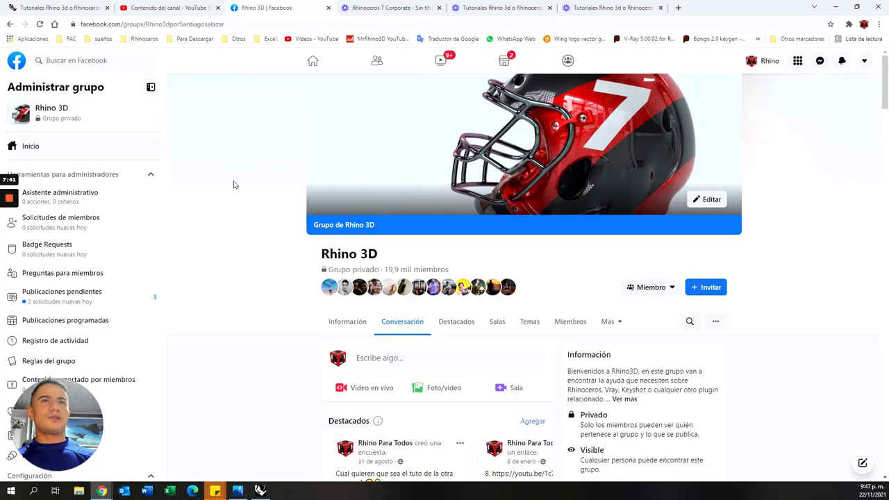
pyautogui.click(160, 7)
pyautogui.click(59, 7)
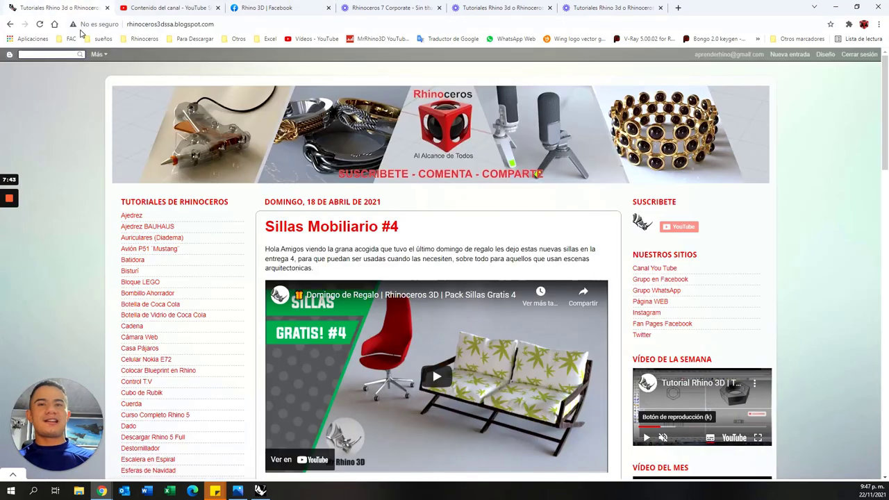
pyautogui.scroll(-3, 52, 309)
pyautogui.scroll(3, 57, 306)
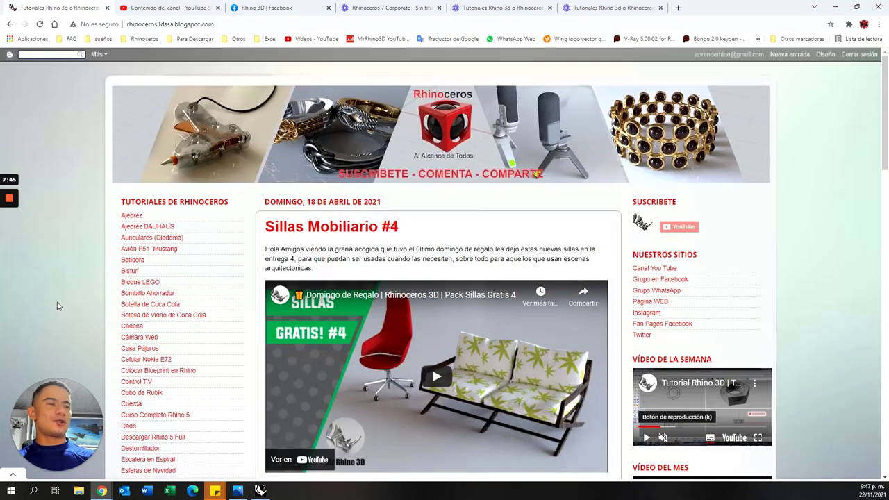